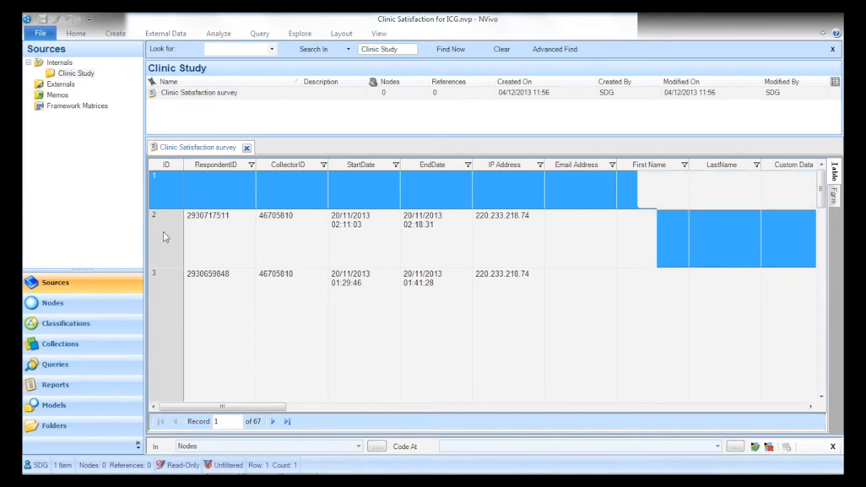
Look over the columns of the Clinic Satisfaction survey dataset and close it.
click(168, 184)
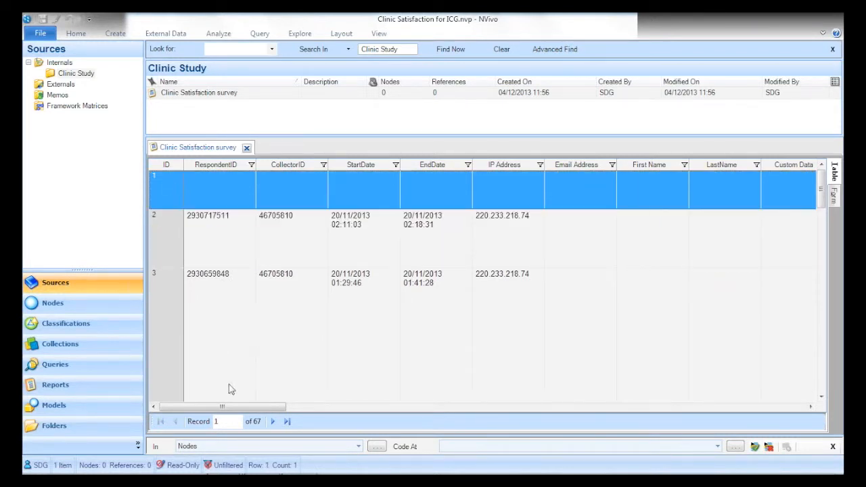
drag(267, 410, 188, 379)
click(247, 148)
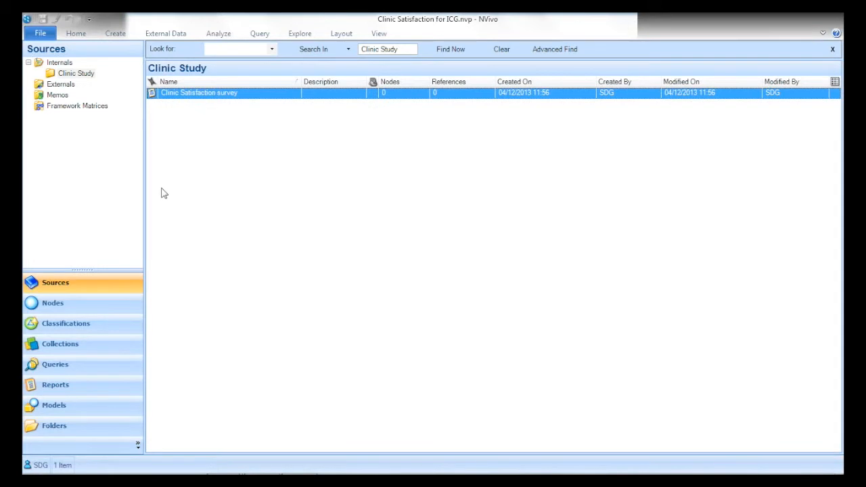
Check the Open Ended Questions and Respondents node folders, and view the existing node classifications.
click(78, 312)
click(107, 73)
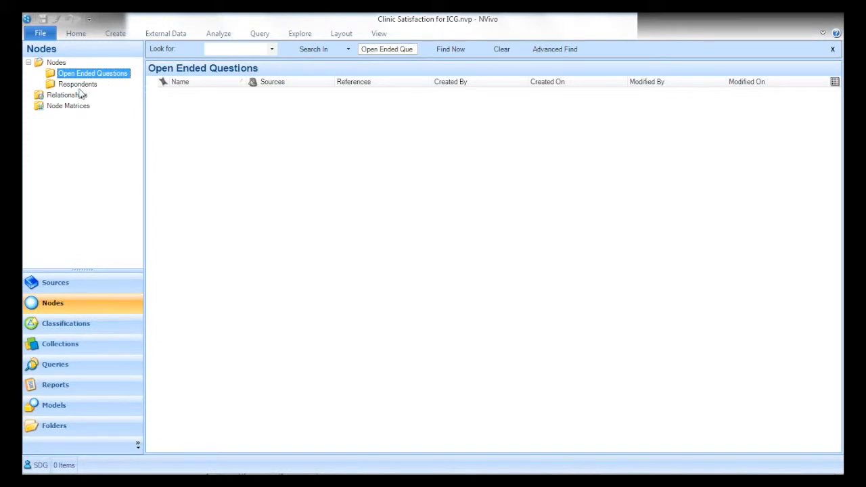
click(77, 84)
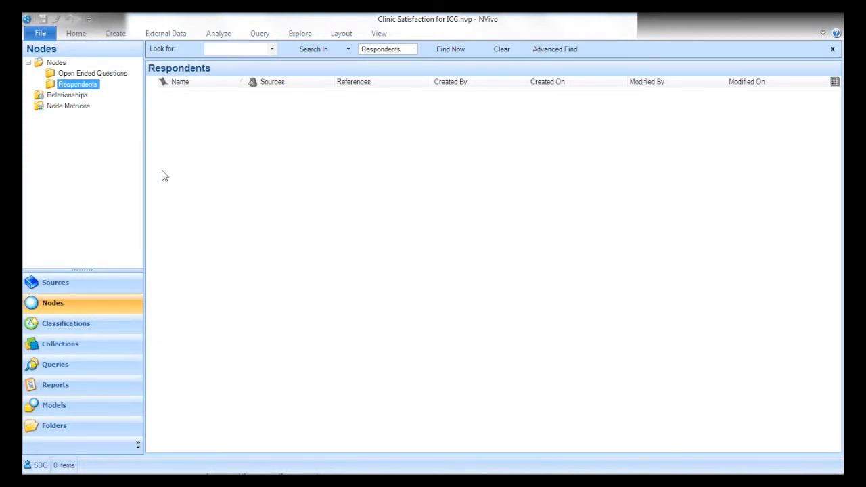
click(92, 332)
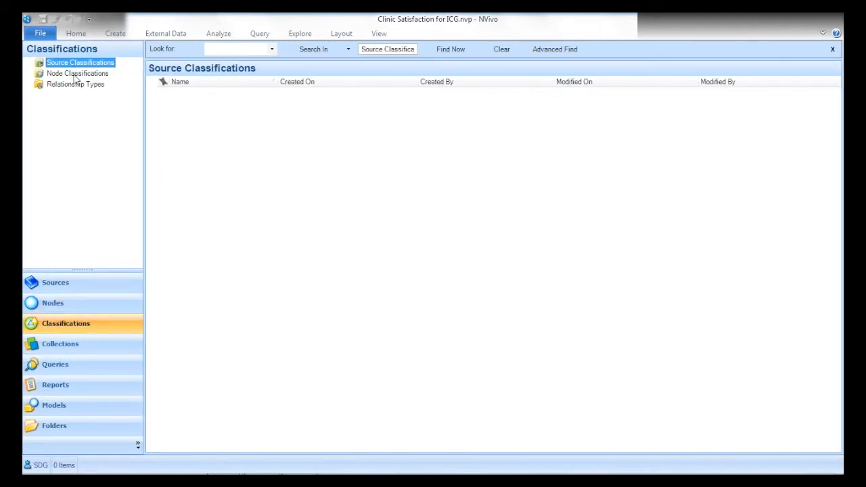
click(75, 75)
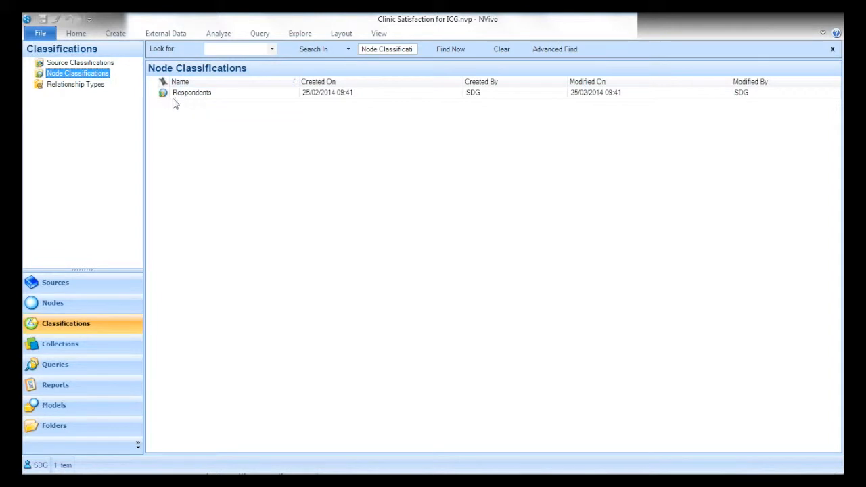
Start auto coding the Clinic Satisfaction survey source by structure, coding at nodes for selected columns and keeping all the open-ended question columns selected.
click(95, 288)
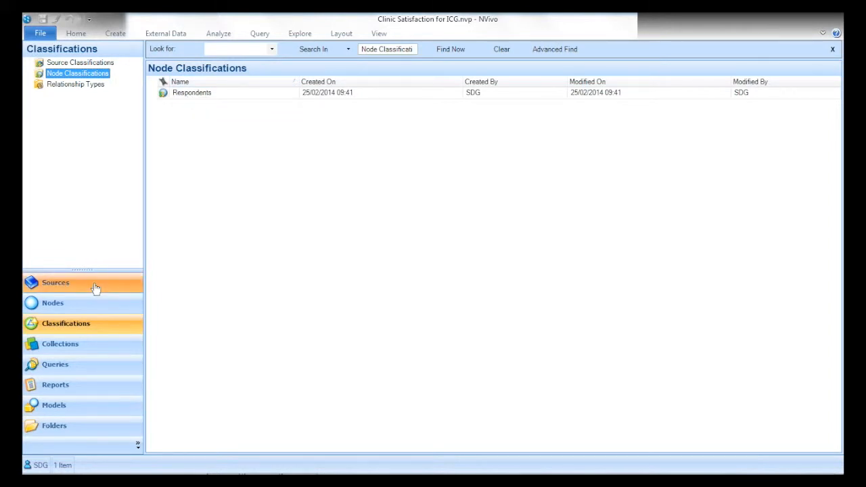
click(153, 95)
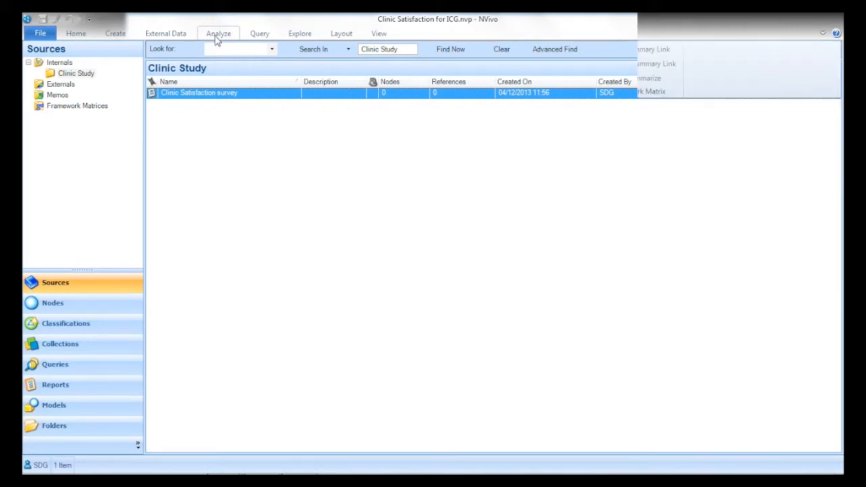
click(217, 38)
click(261, 62)
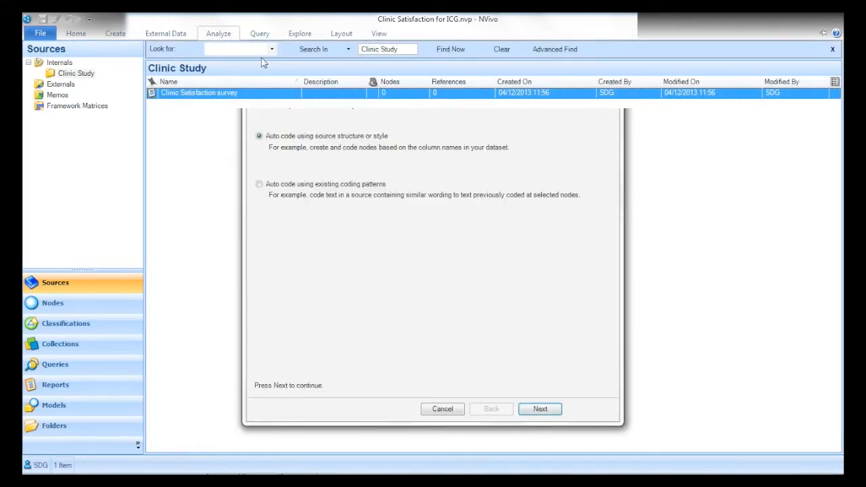
click(539, 409)
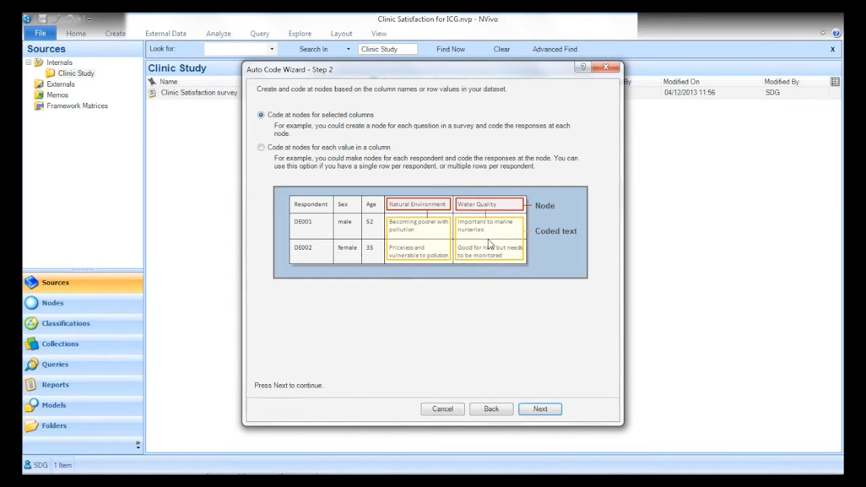
click(542, 410)
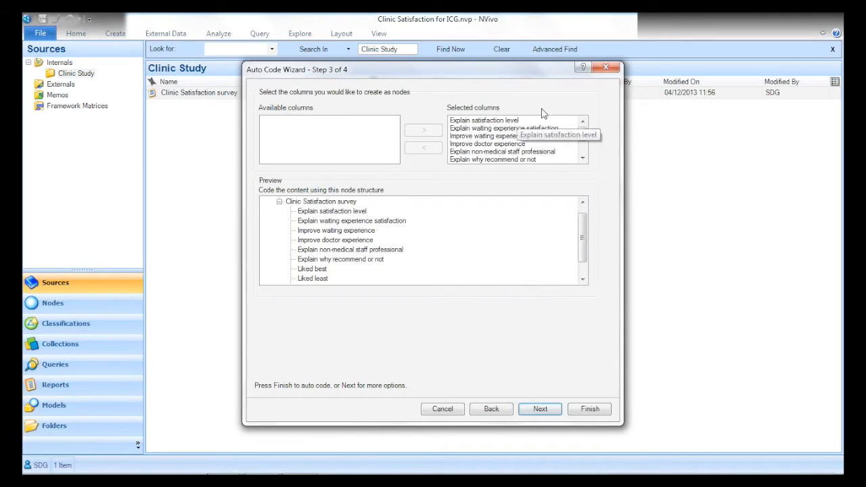
scroll(581, 157, down, 2)
scroll(582, 153, up, 2)
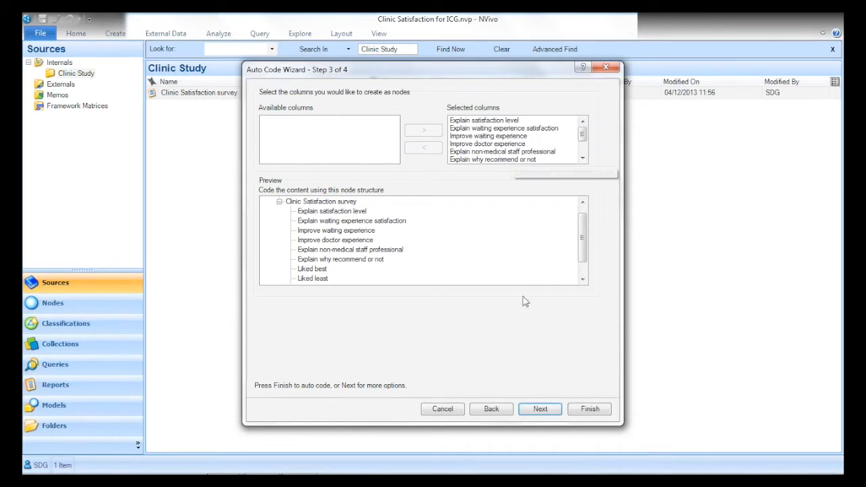
Place the auto-coded nodes under the existing folder Open Ended Questions and run the auto coding.
click(541, 409)
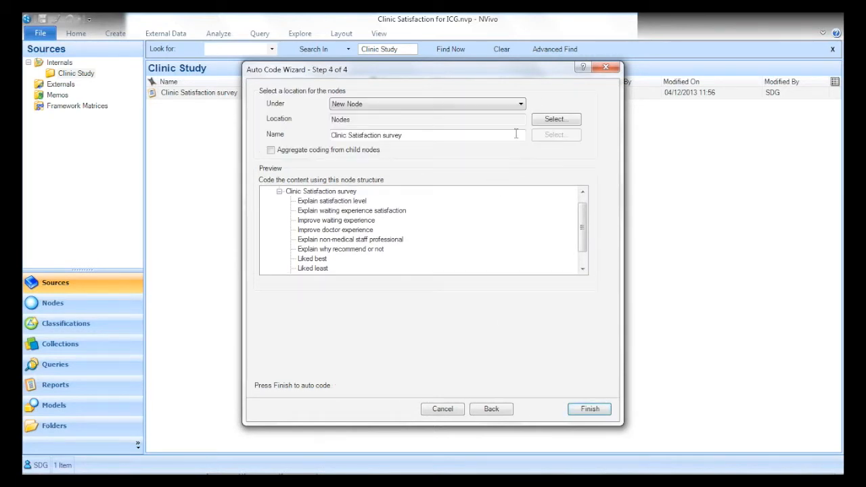
click(521, 105)
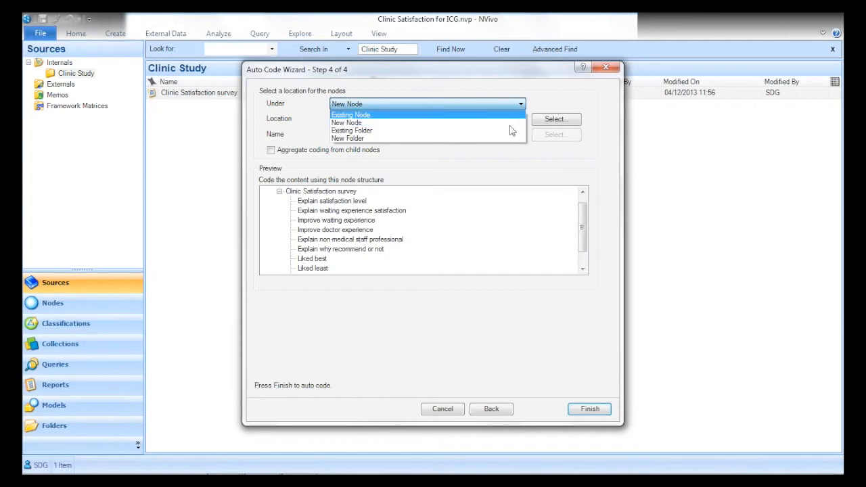
click(509, 130)
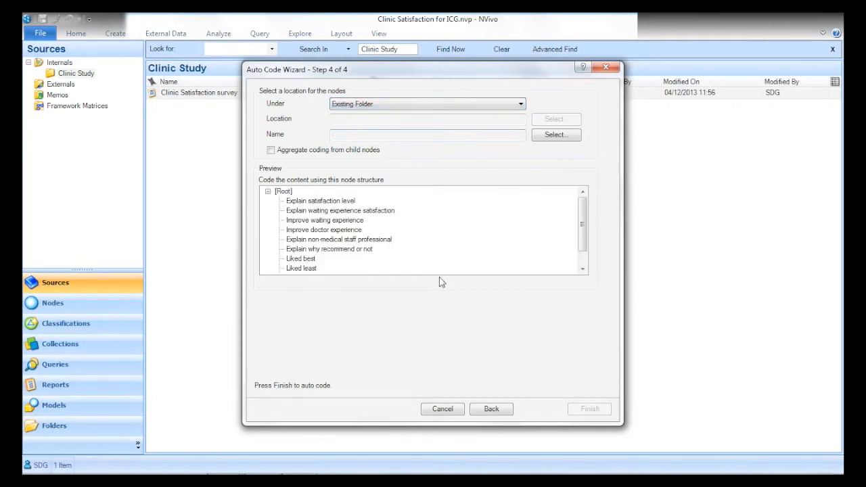
click(546, 138)
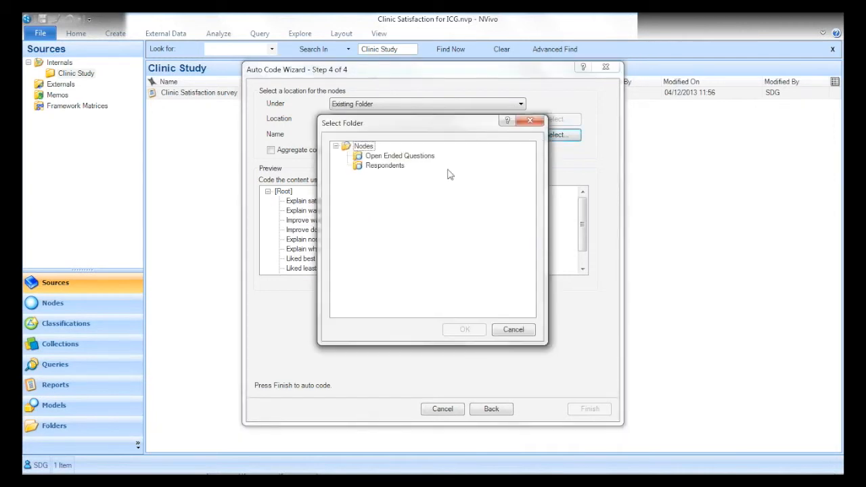
click(429, 159)
click(464, 331)
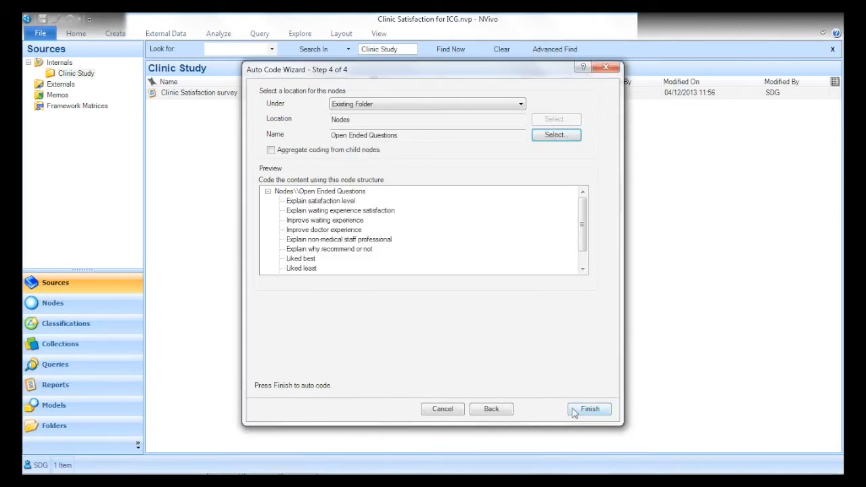
click(574, 411)
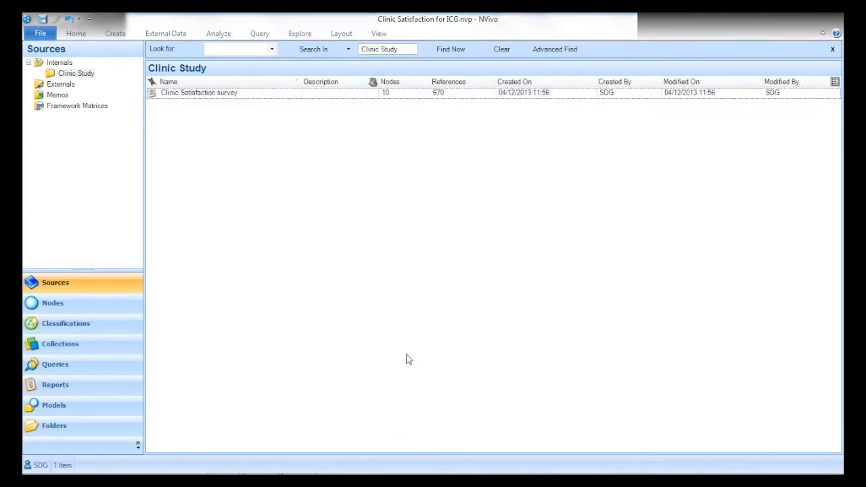
Open the Liked least node in the Open Ended Questions folder, read through its coded references and close it.
click(136, 306)
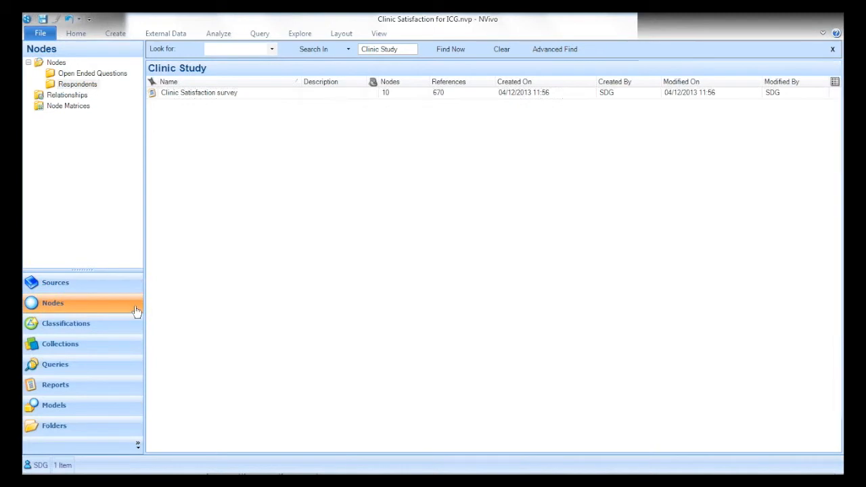
click(95, 84)
click(106, 77)
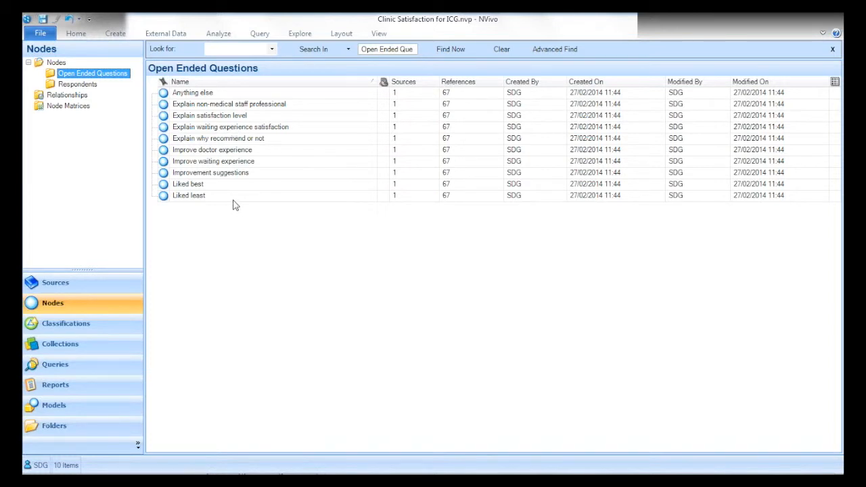
click(187, 202)
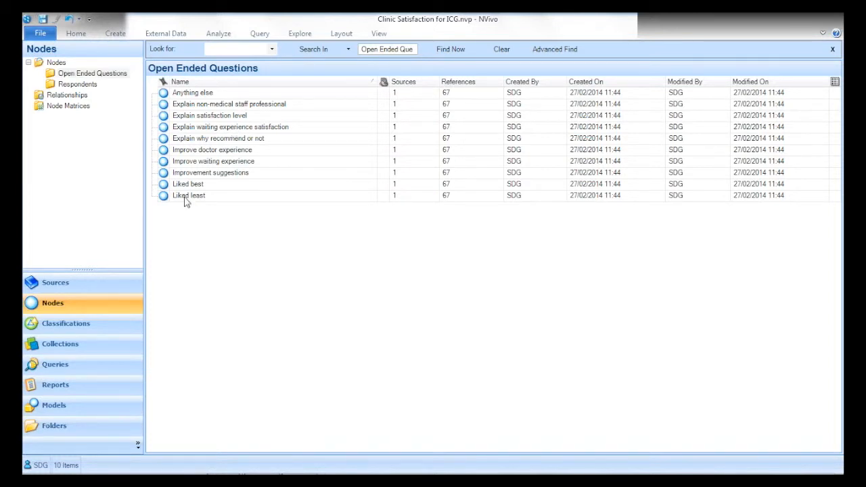
click(186, 197)
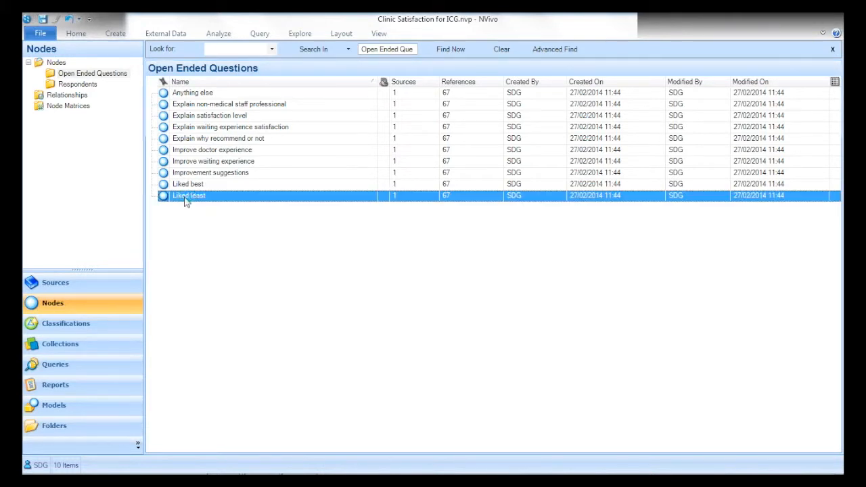
double_click(187, 196)
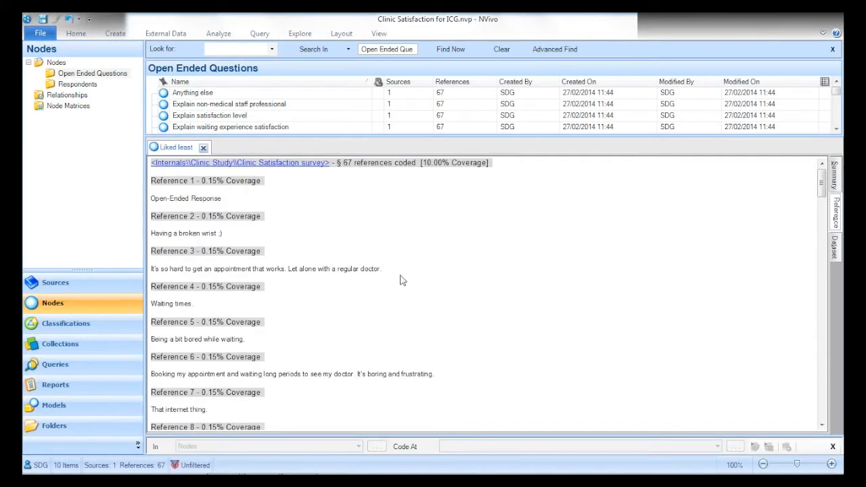
click(822, 425)
drag(823, 425, 822, 425)
drag(439, 254, 152, 249)
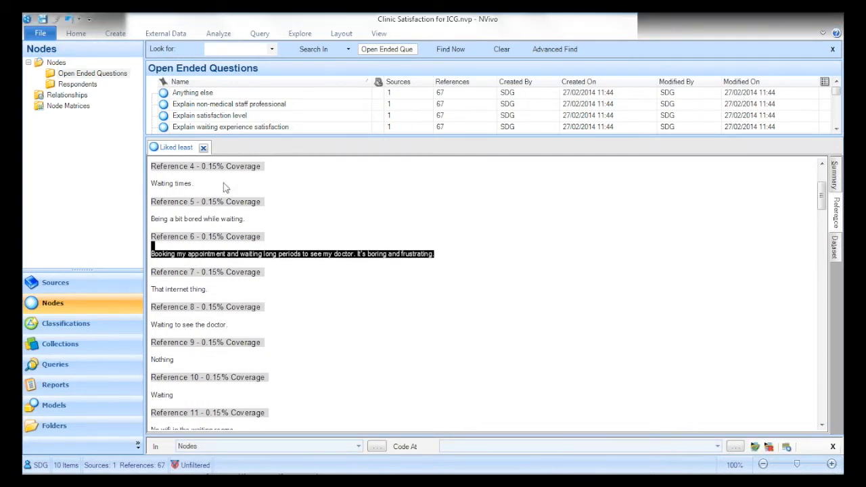
click(203, 147)
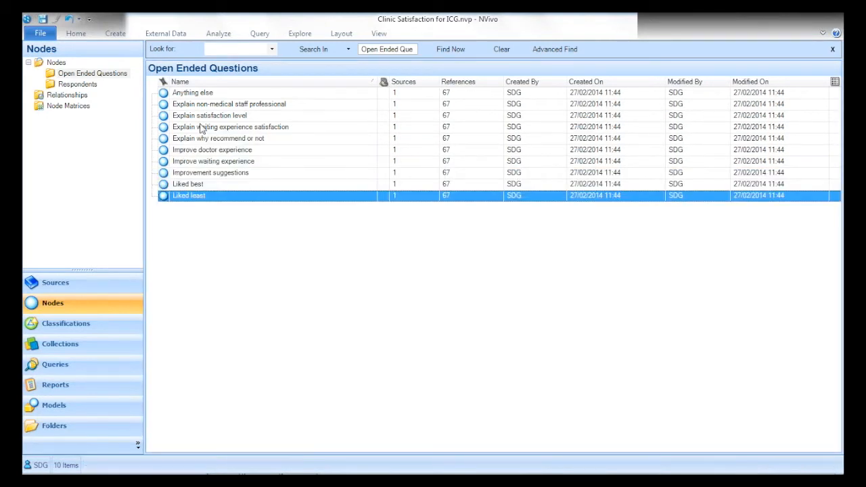
Set up a word frequency query with the Query Wizard, displaying all words and grouping words with the same stem.
click(252, 39)
click(89, 79)
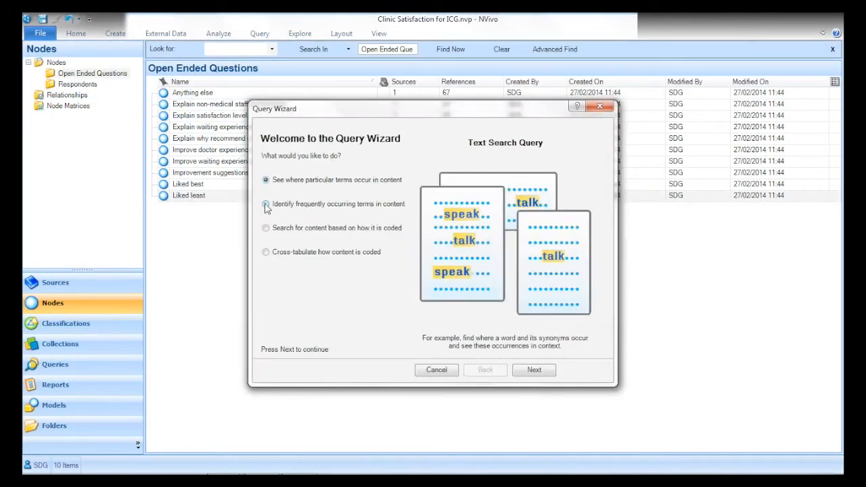
click(266, 205)
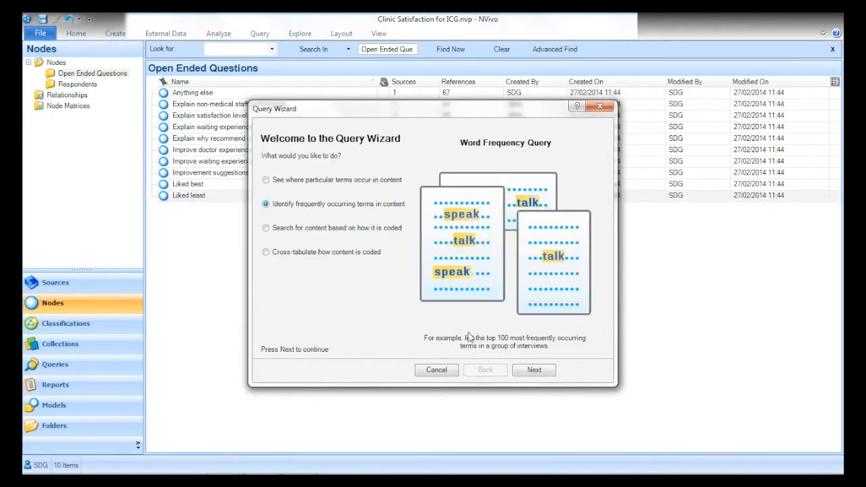
click(533, 370)
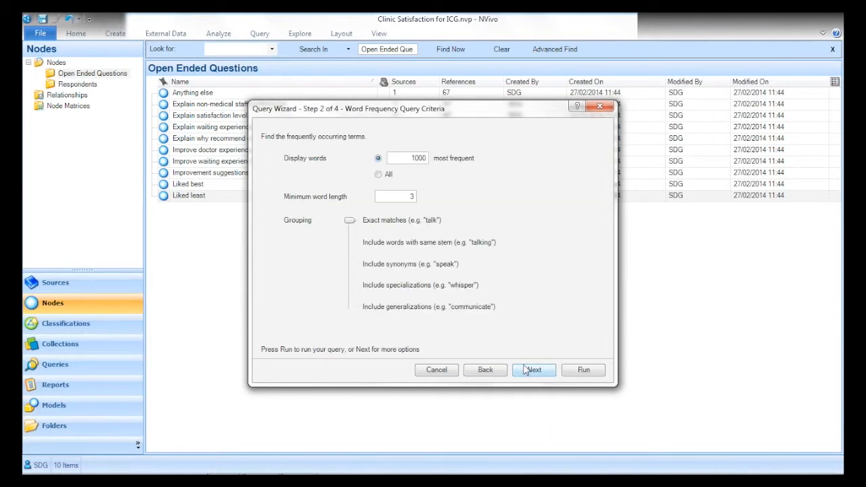
click(383, 176)
drag(351, 224, 352, 242)
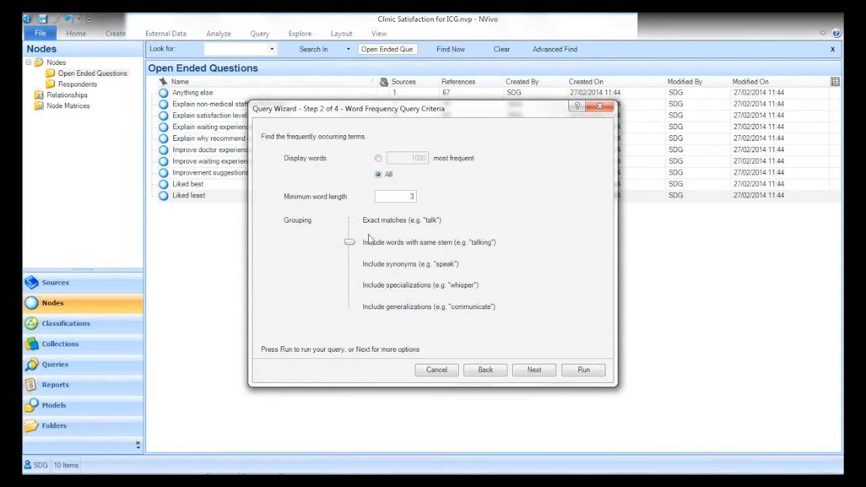
Limit the word frequency query's scope to the Liked least node from the Open Ended Questions folder.
click(527, 370)
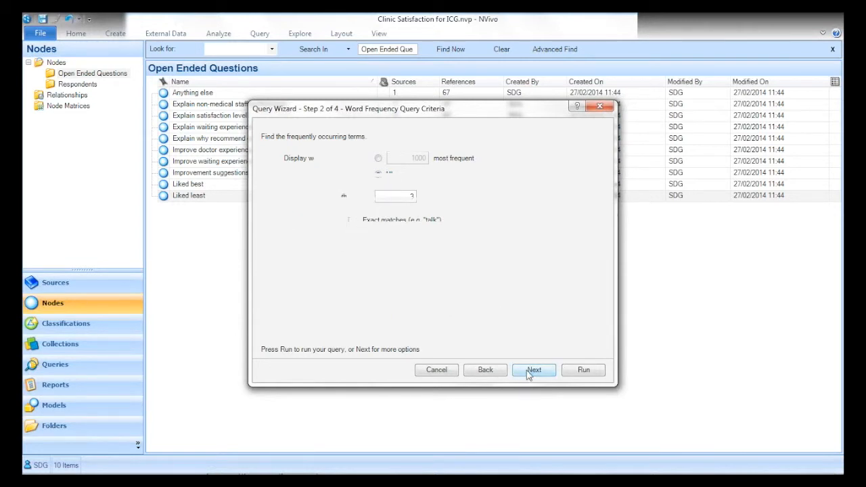
click(347, 184)
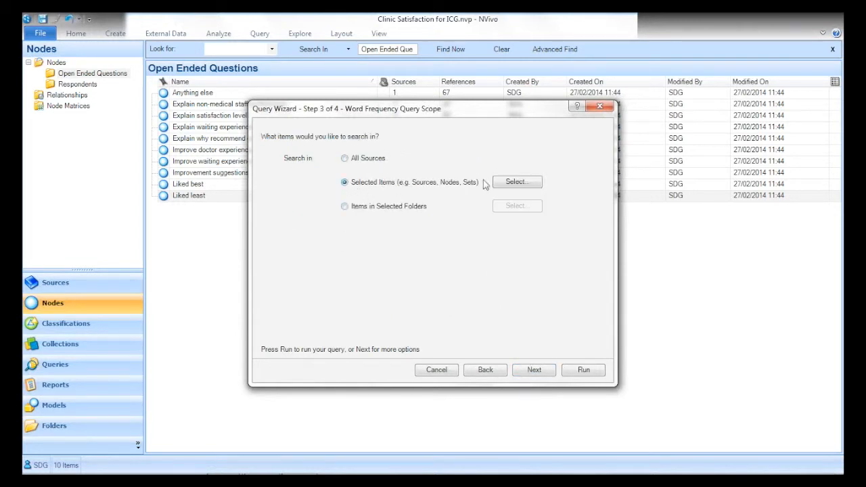
click(518, 182)
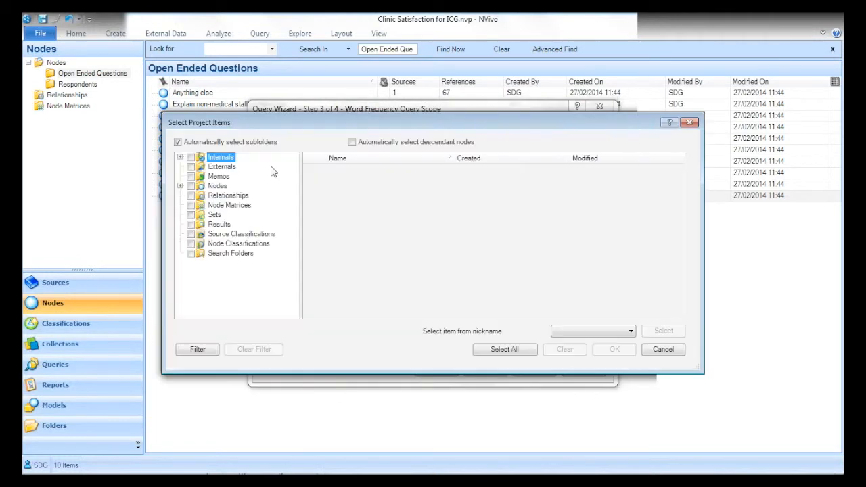
click(180, 186)
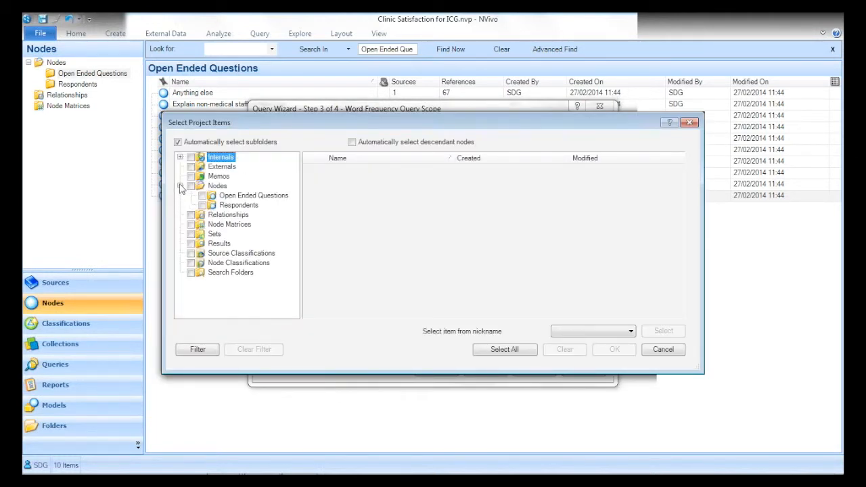
click(245, 195)
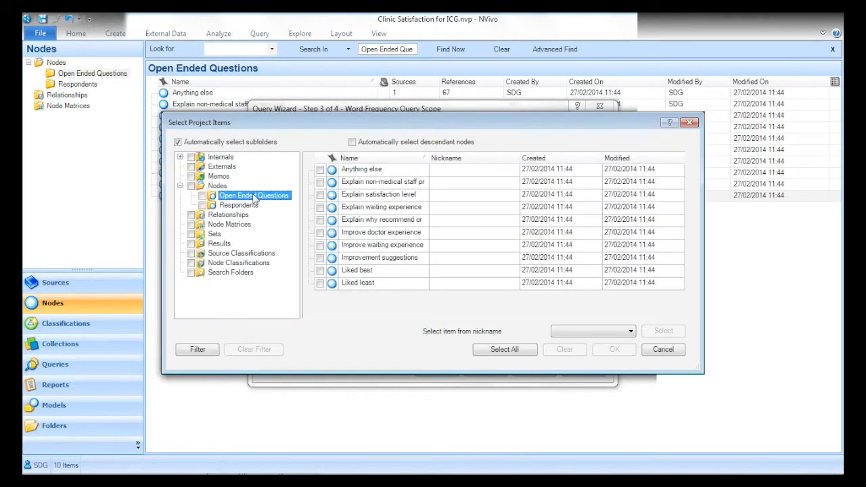
click(319, 283)
click(615, 350)
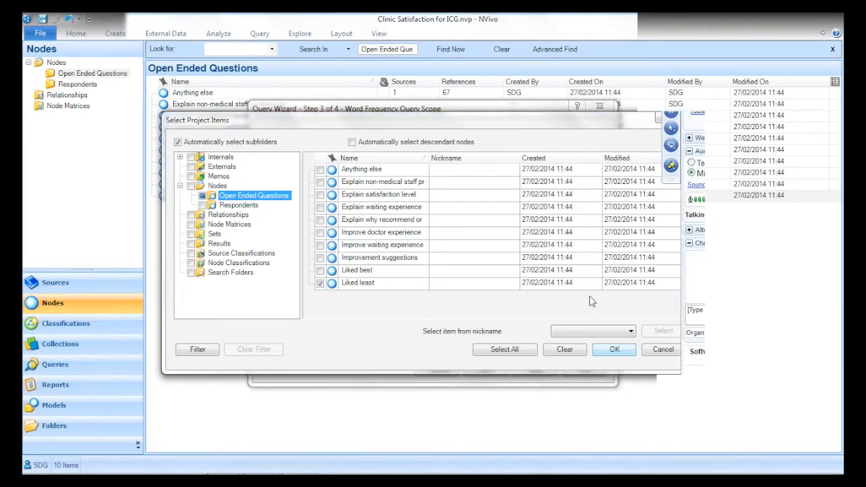
Run the word frequency query, show its results as a word cloud and enlarge the results pane to full height.
click(585, 370)
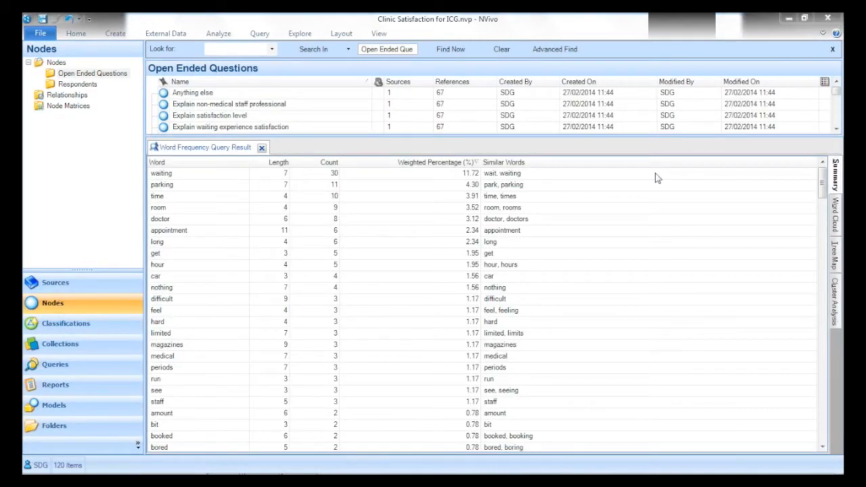
click(836, 215)
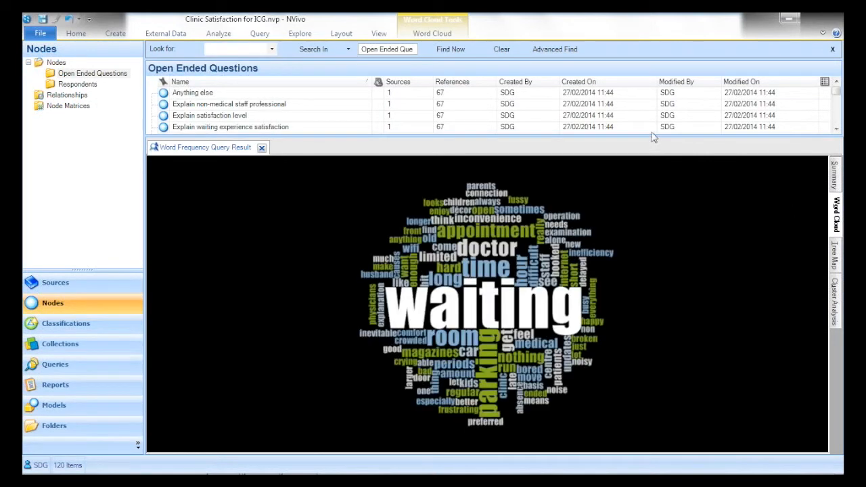
drag(648, 136, 636, 71)
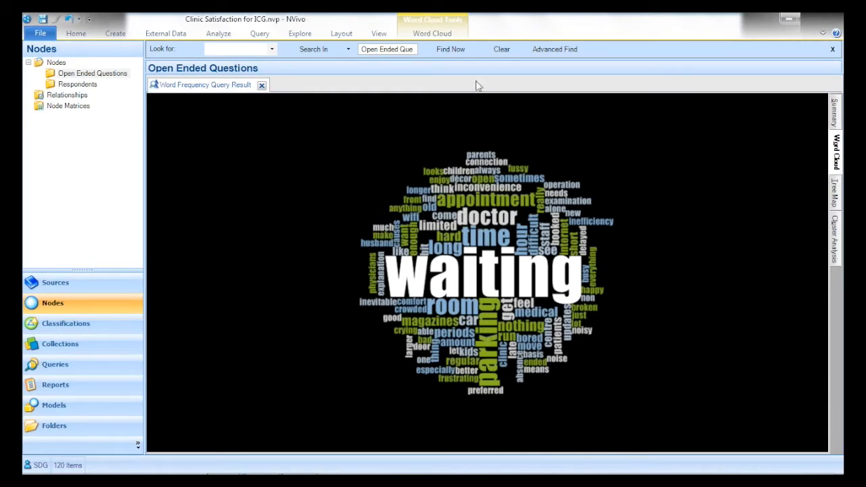
Change the word cloud's style to Tag Cloud.
click(443, 35)
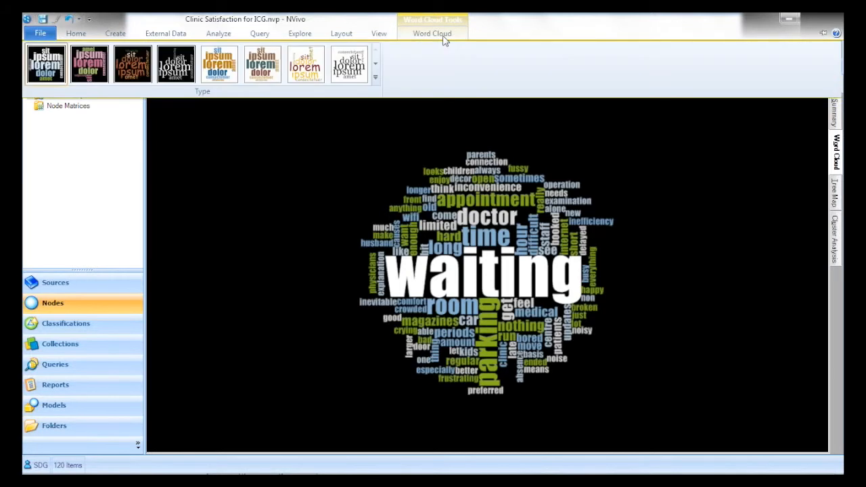
click(376, 77)
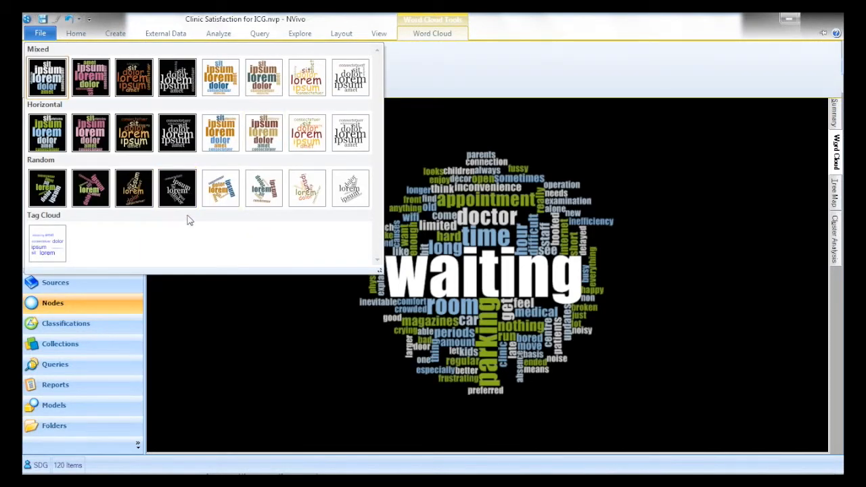
click(57, 252)
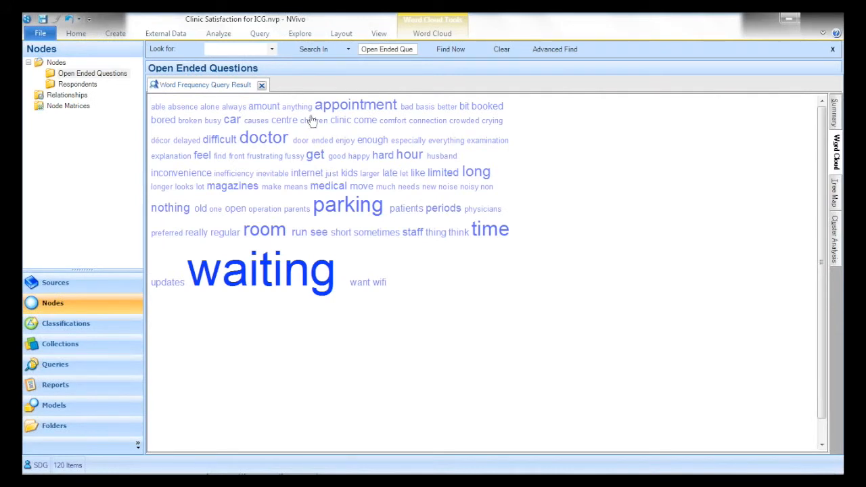
Open the references for "parking" from the tag cloud, read them, and close them along with the word frequency results.
click(348, 210)
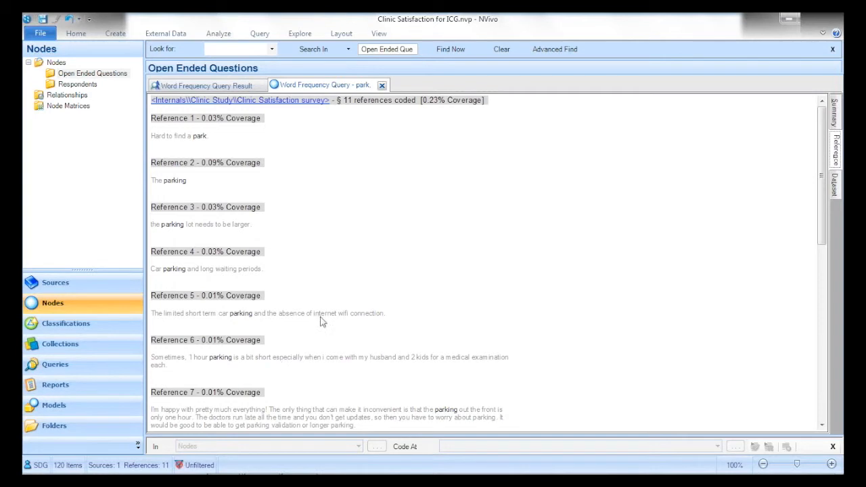
click(382, 86)
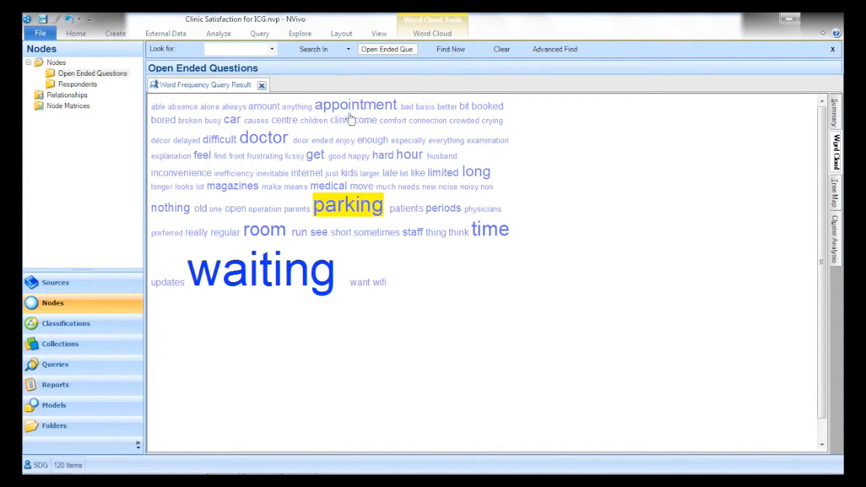
click(262, 86)
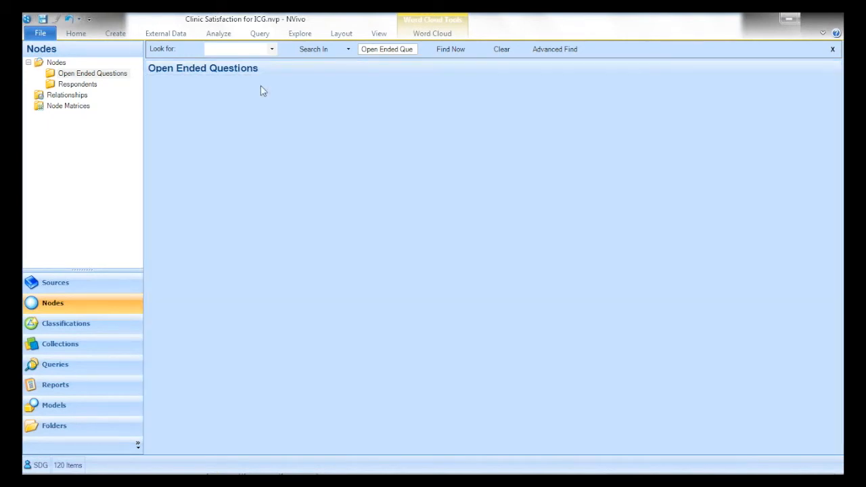
Run a text search query for "appointment" with stemmed words across all sources, using the Query Wizard.
click(249, 37)
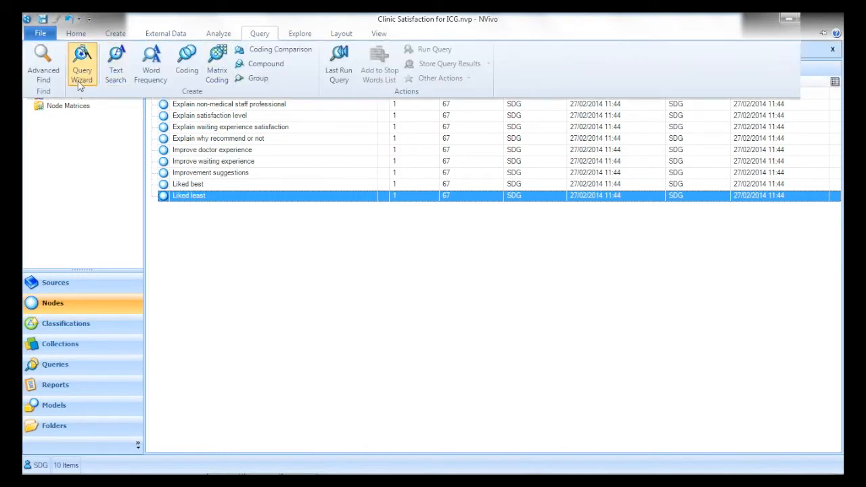
click(80, 80)
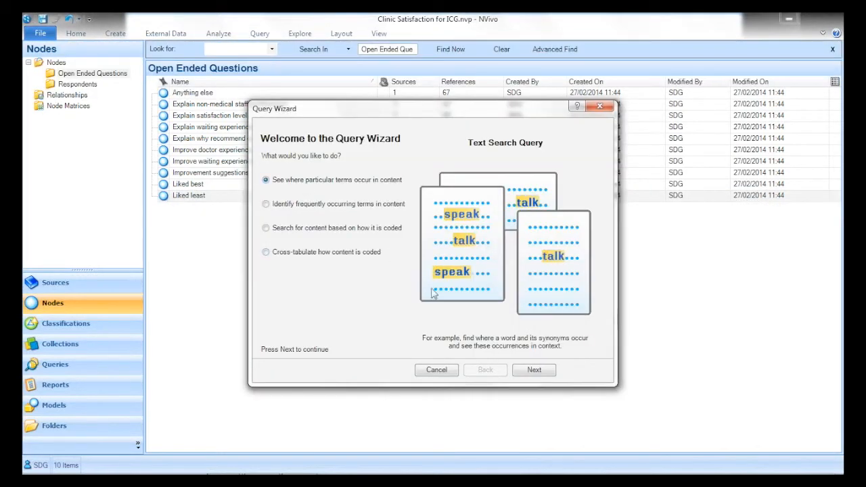
click(532, 371)
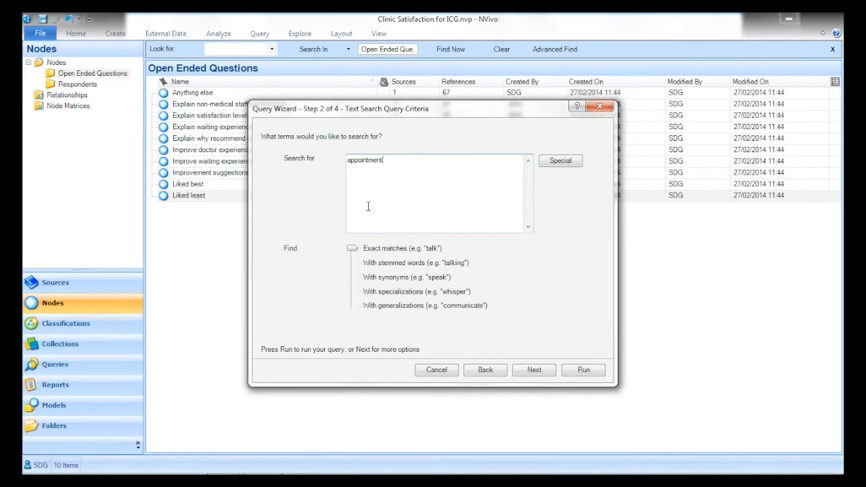
drag(355, 251, 353, 262)
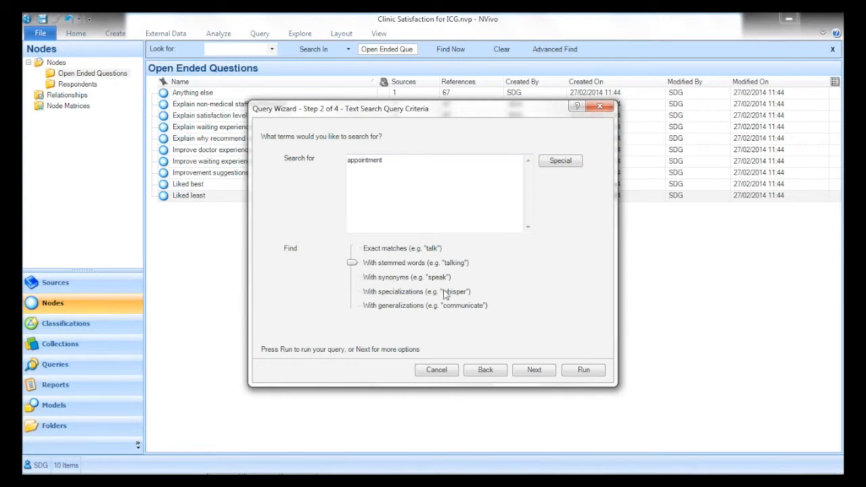
click(534, 370)
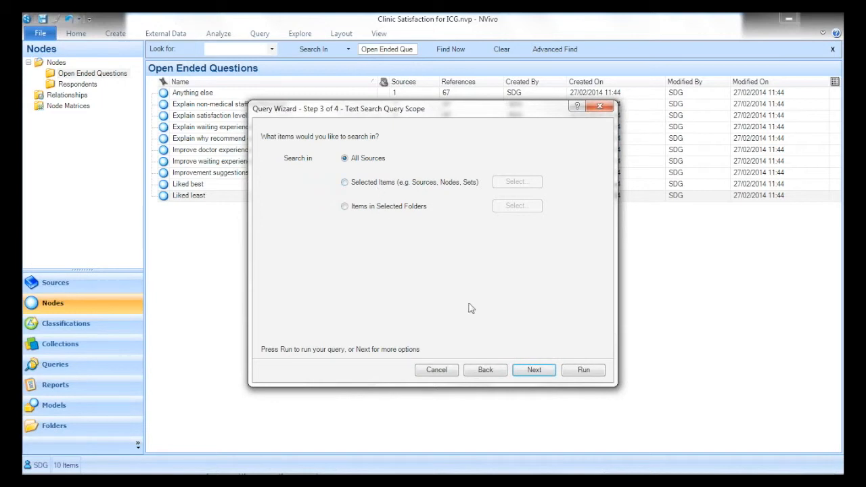
click(534, 369)
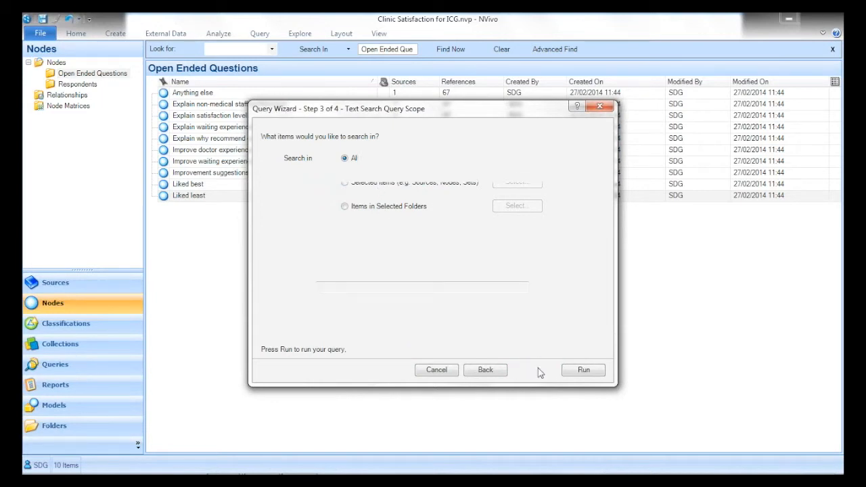
click(575, 372)
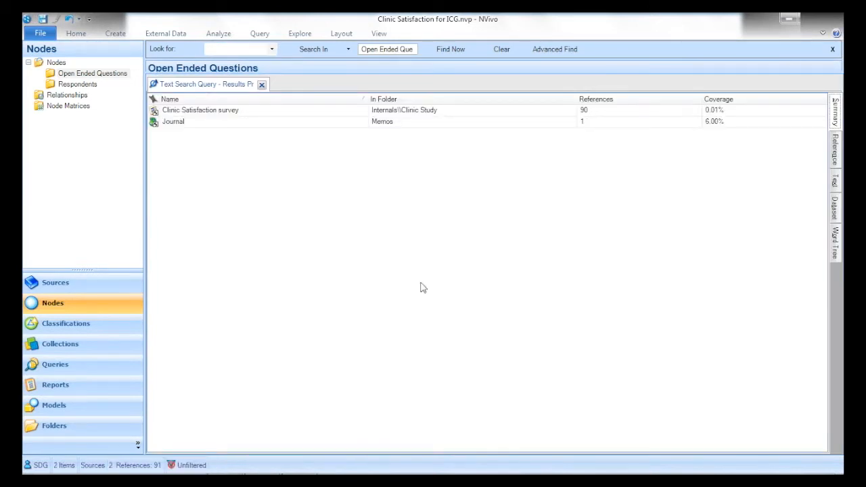
Show the text search results as a word tree and highlight the "get" branch leading to "an appointment".
click(836, 250)
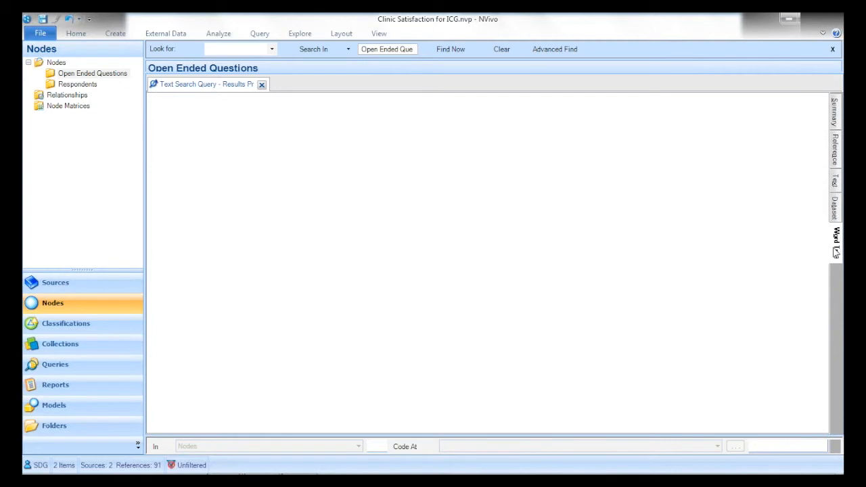
drag(821, 300, 824, 266)
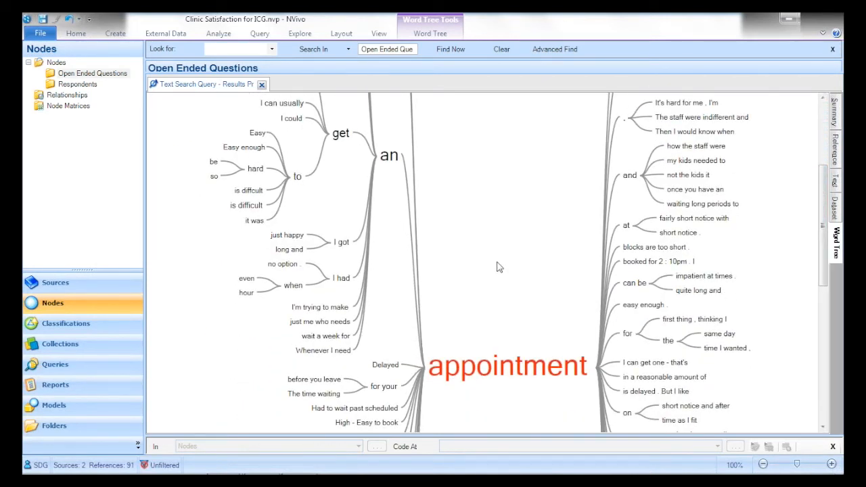
click(344, 138)
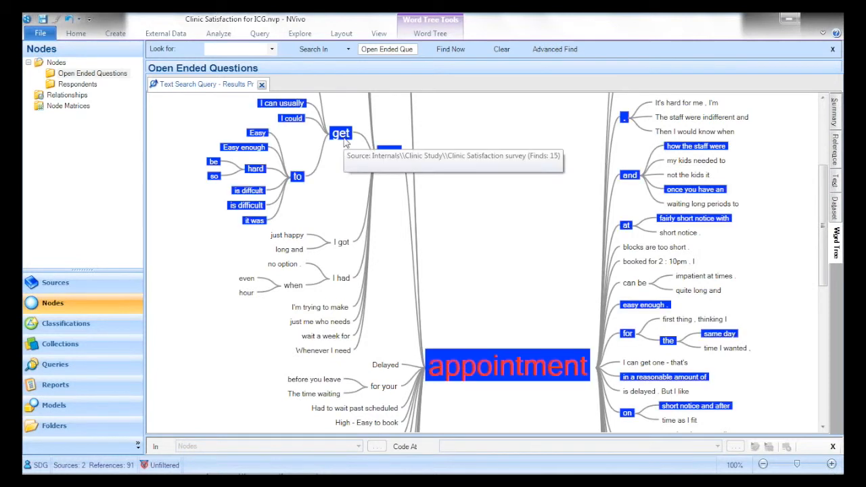
right_click(346, 141)
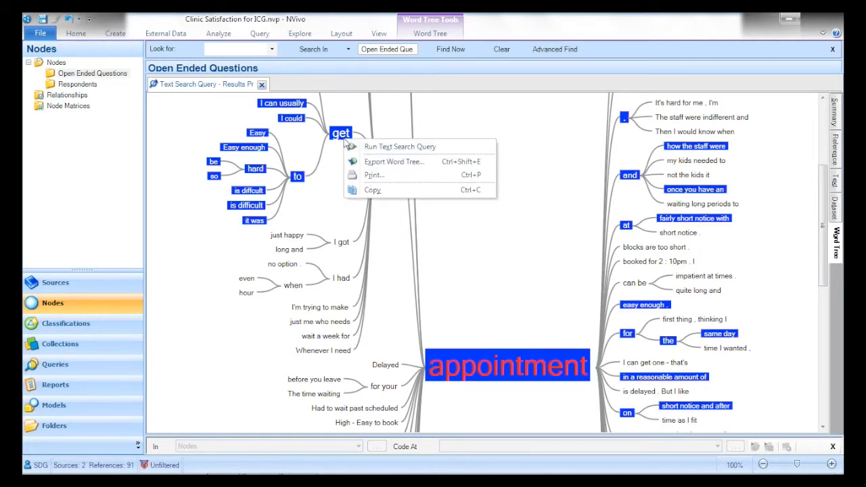
click(370, 161)
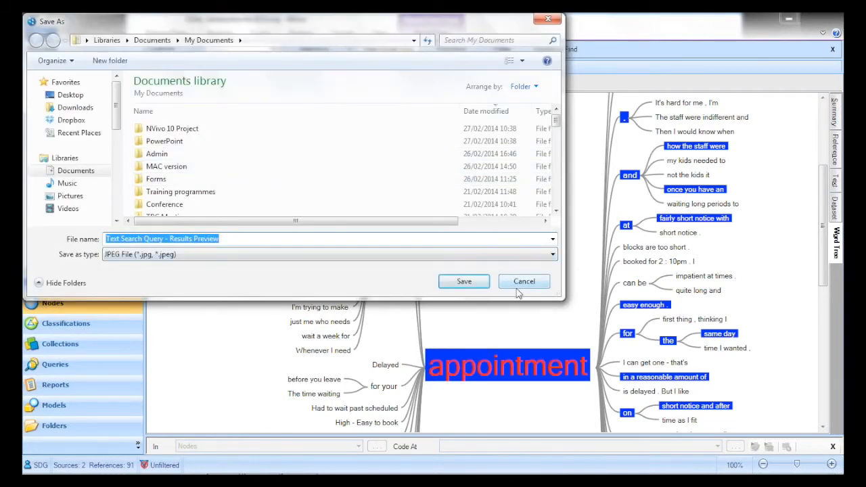
click(518, 288)
Run a text search query on the "get an appointment" branch and show its results as a word tree.
right_click(342, 136)
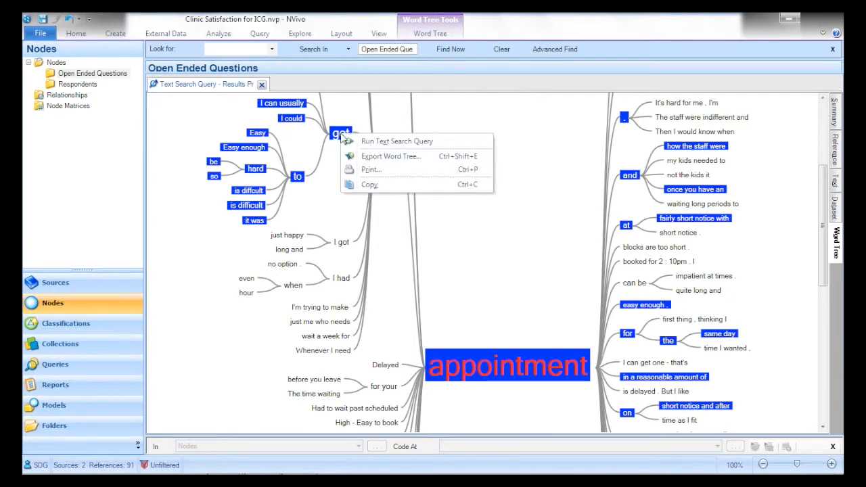
click(357, 142)
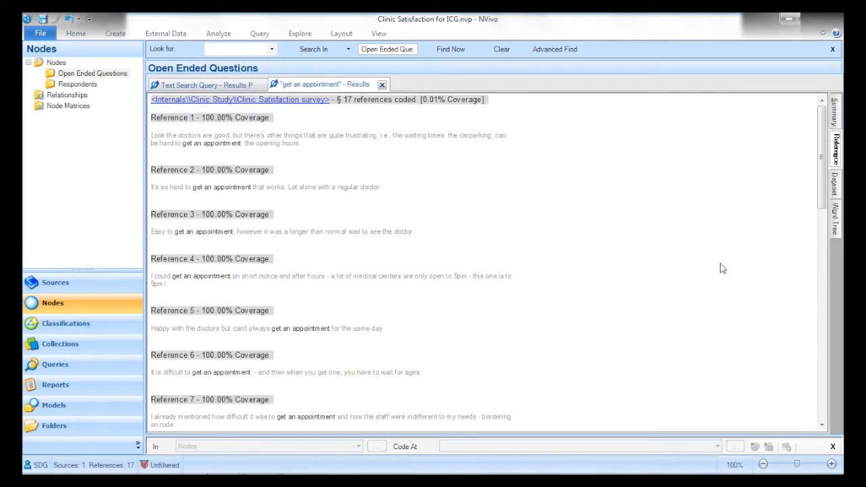
click(834, 231)
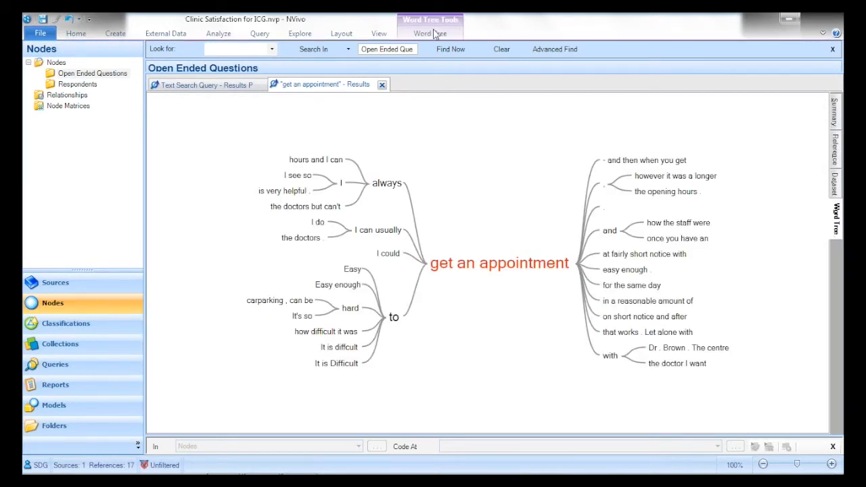
Set the context of the "get an appointment" word tree to 8 words.
click(435, 37)
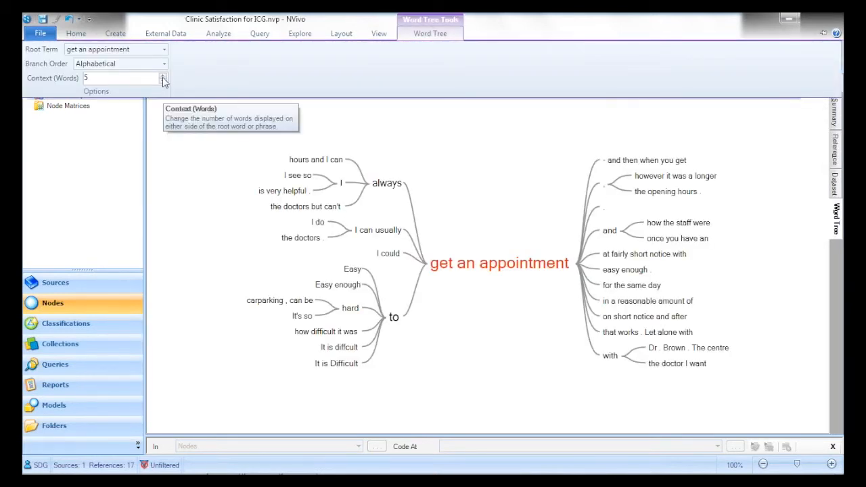
click(163, 76)
click(163, 82)
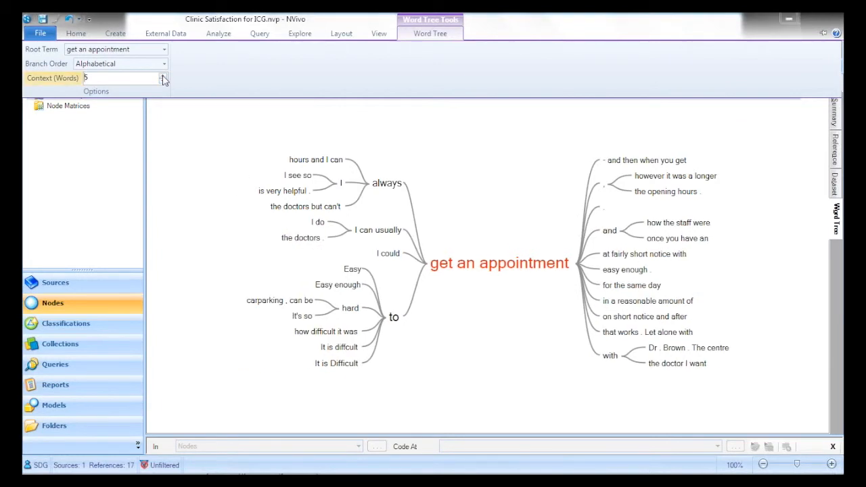
double_click(163, 76)
click(163, 77)
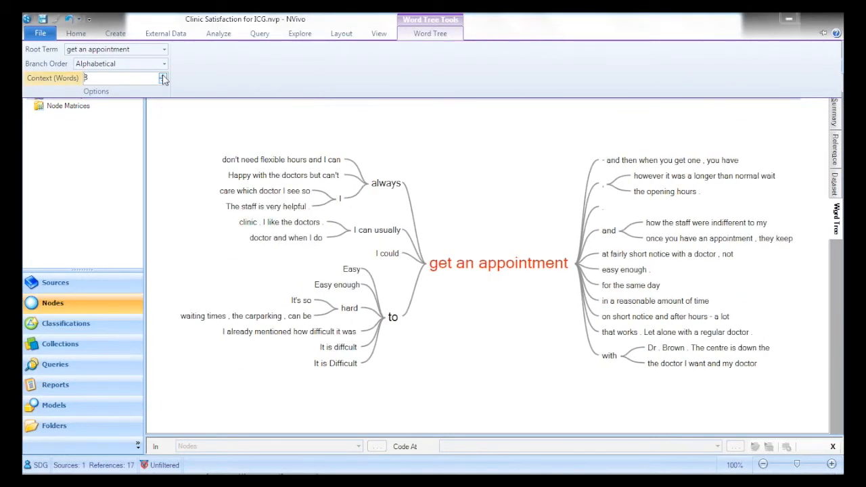
Highlight several phrases preceding "get an appointment" in the word tree to trace how each sentence continues.
click(252, 175)
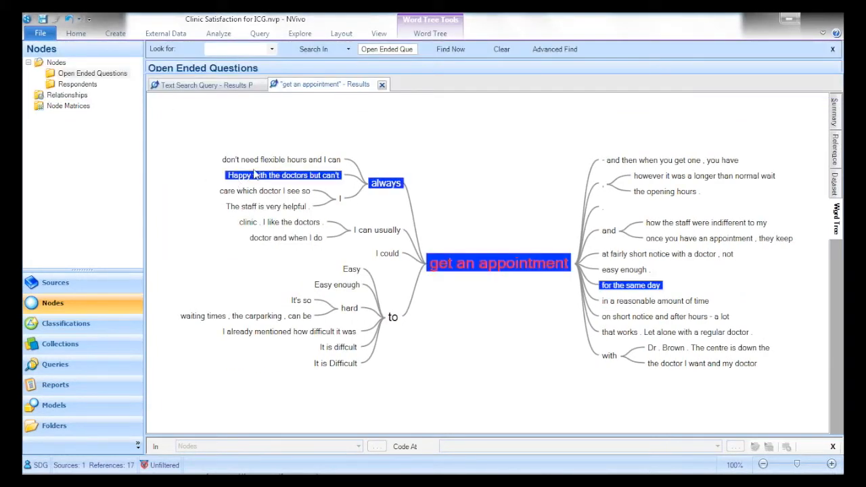
click(274, 193)
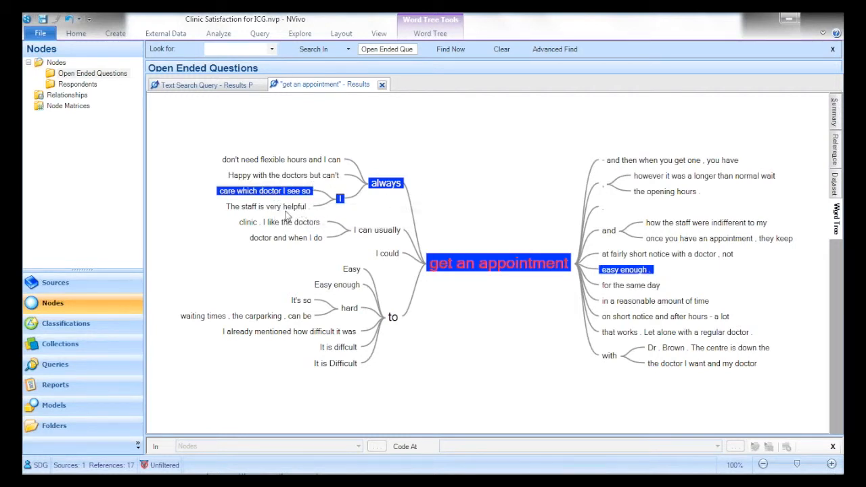
click(287, 209)
click(291, 225)
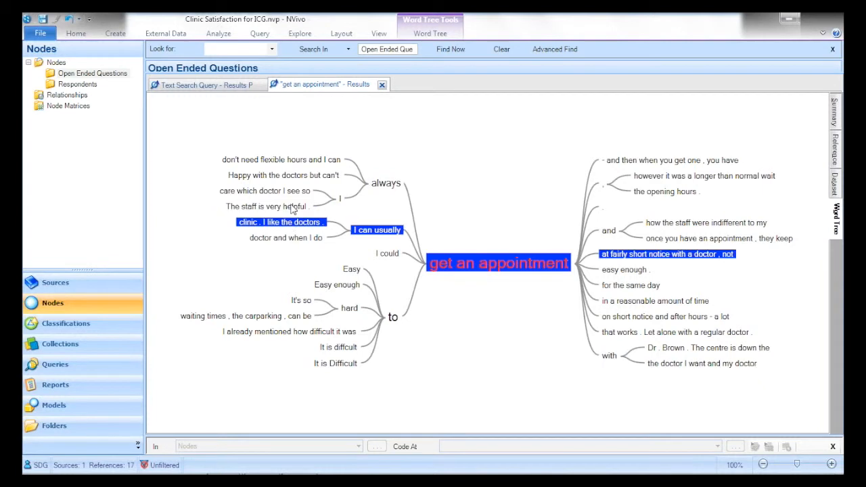
Open the reference for the "Happy with the doctors but can't" branch, read it, and close all text search results.
click(287, 177)
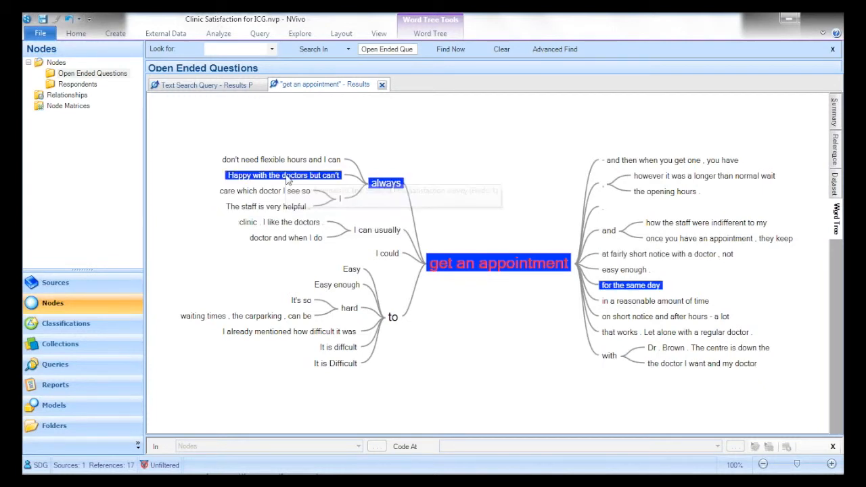
double_click(287, 180)
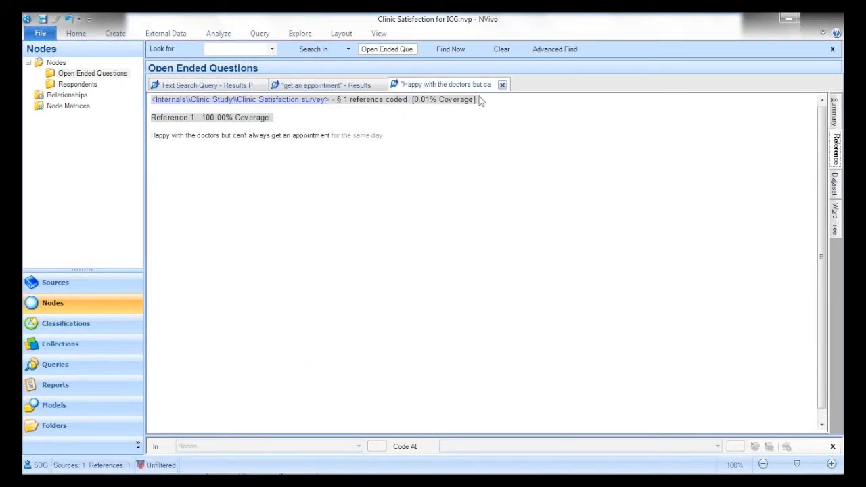
click(502, 85)
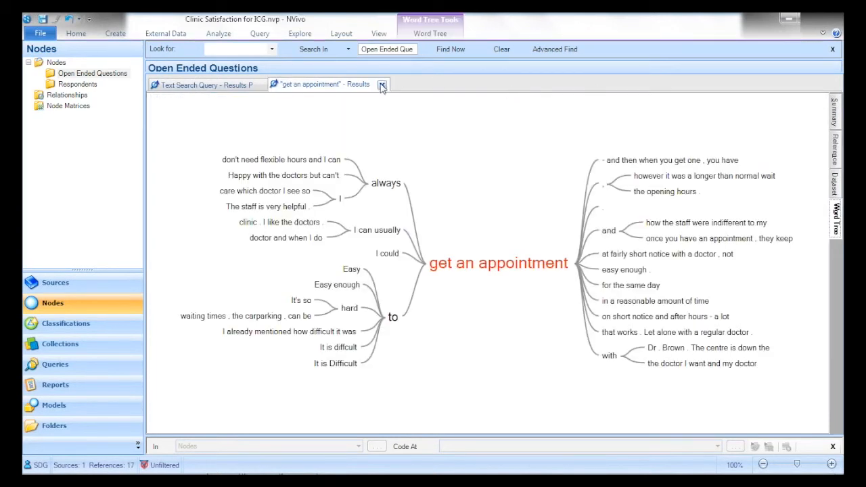
click(383, 84)
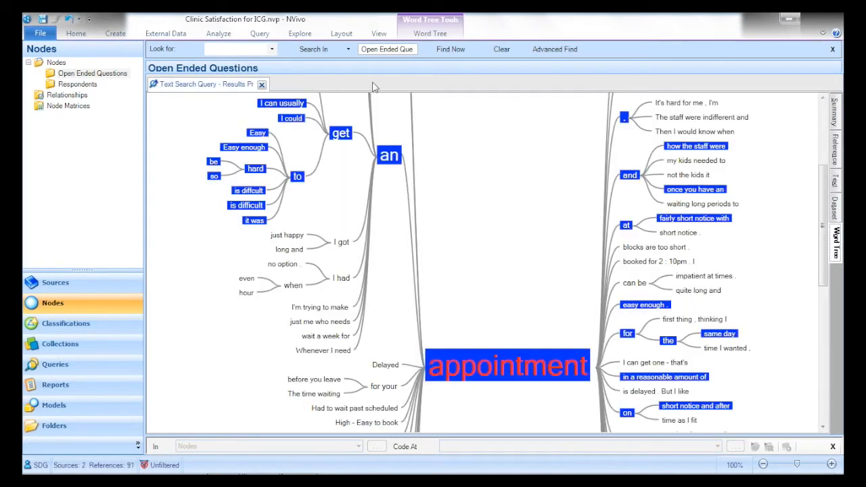
click(261, 84)
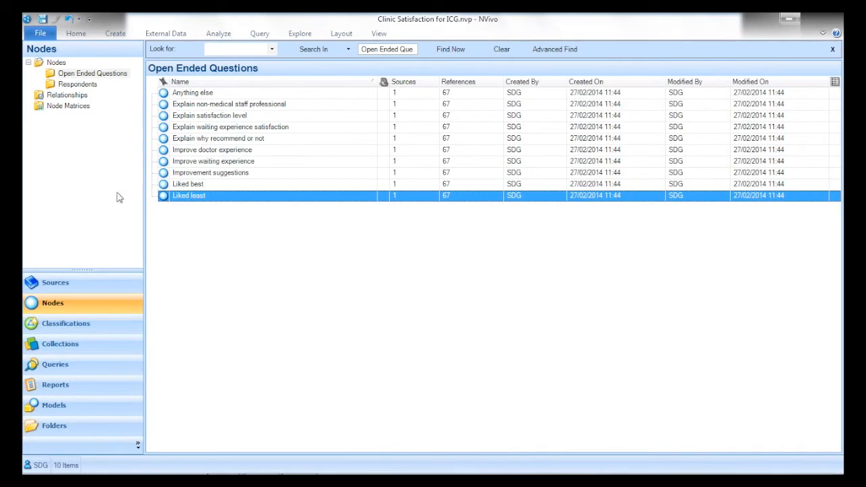
Start auto coding the Clinic Satisfaction survey by source structure, coding at nodes for each value in a column.
click(107, 283)
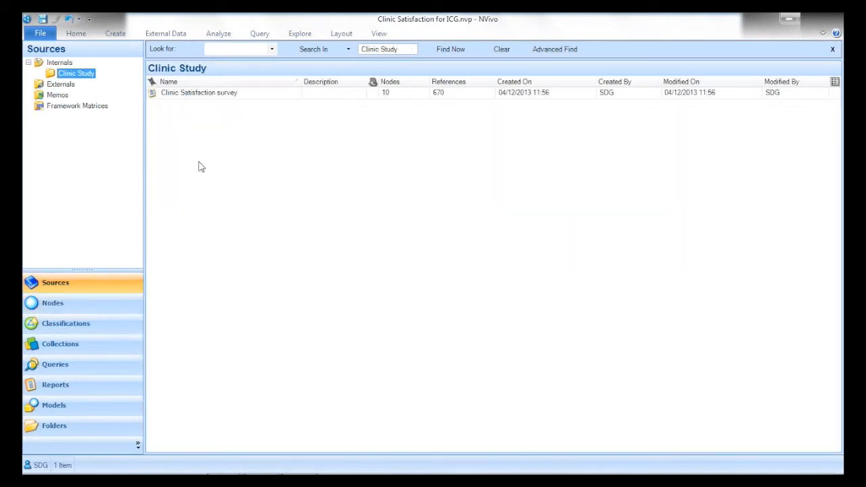
click(188, 95)
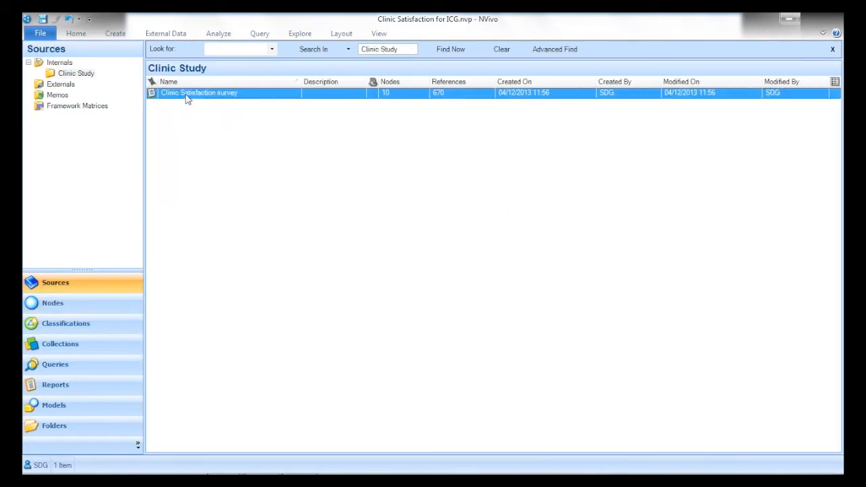
click(227, 36)
click(258, 65)
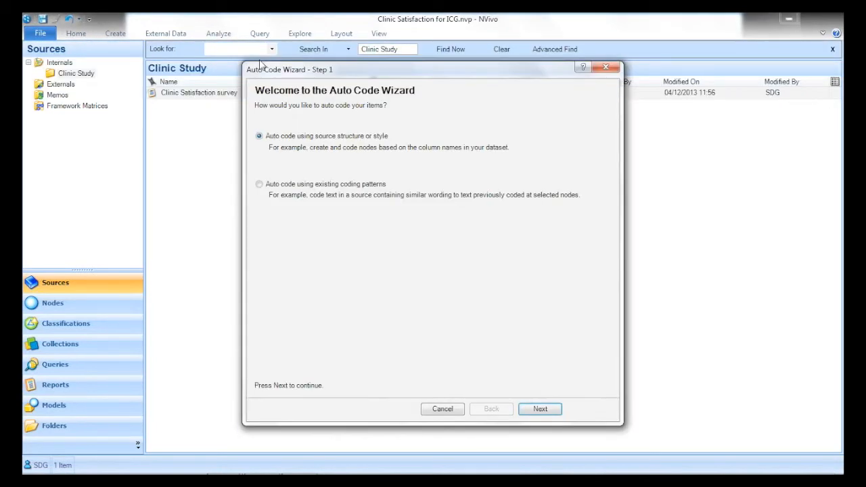
click(540, 409)
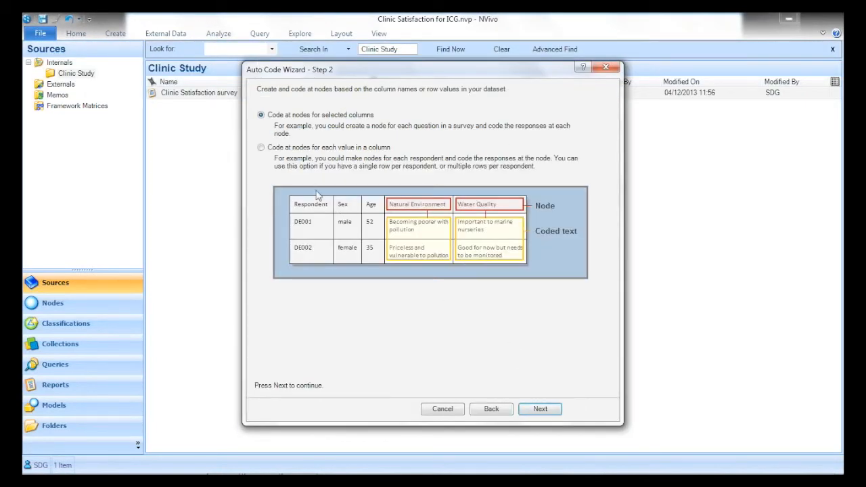
click(262, 147)
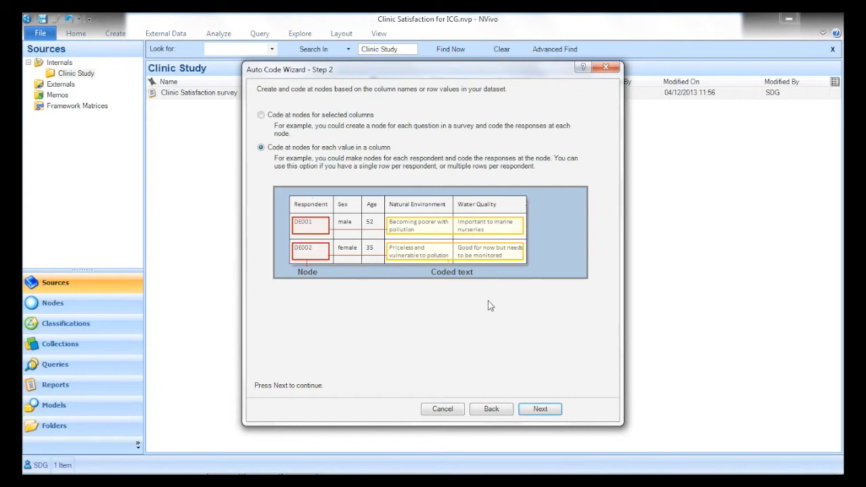
click(540, 408)
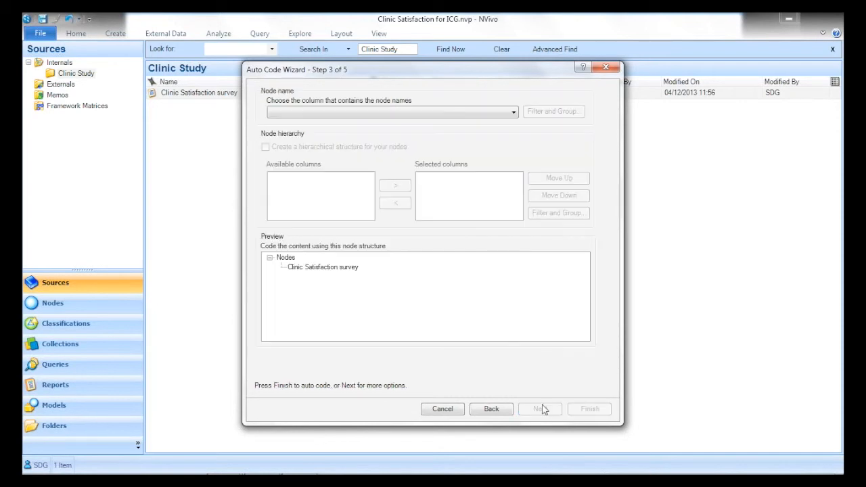
Use the RespondentID column for the node names and keep all open-ended question columns as the content to code.
click(517, 114)
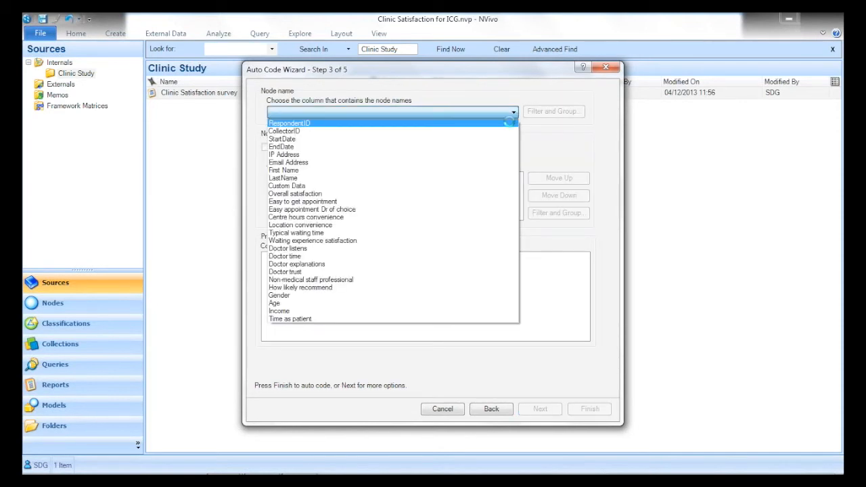
click(512, 122)
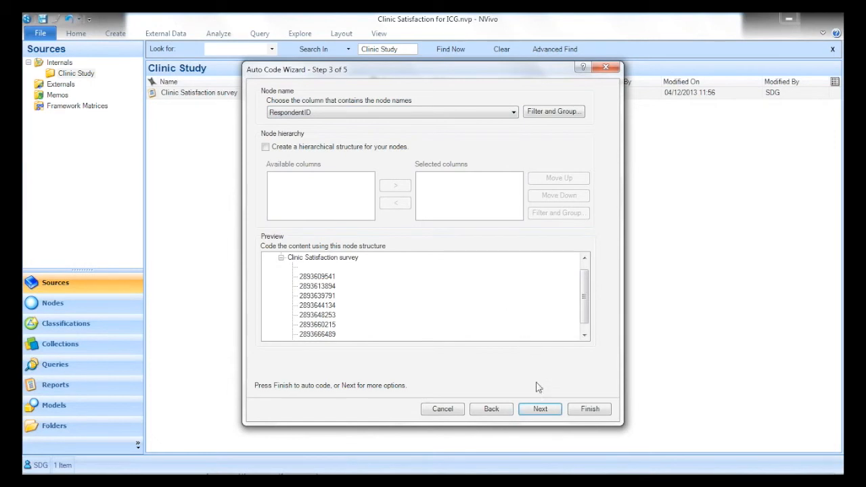
click(541, 410)
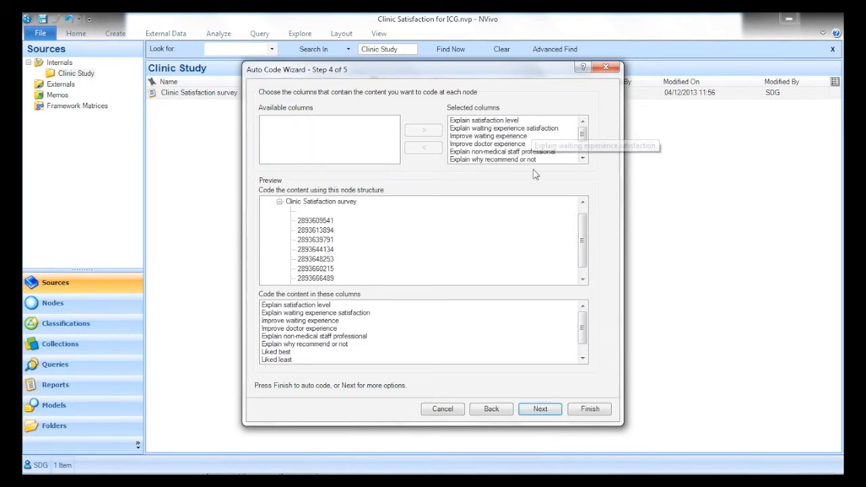
click(541, 410)
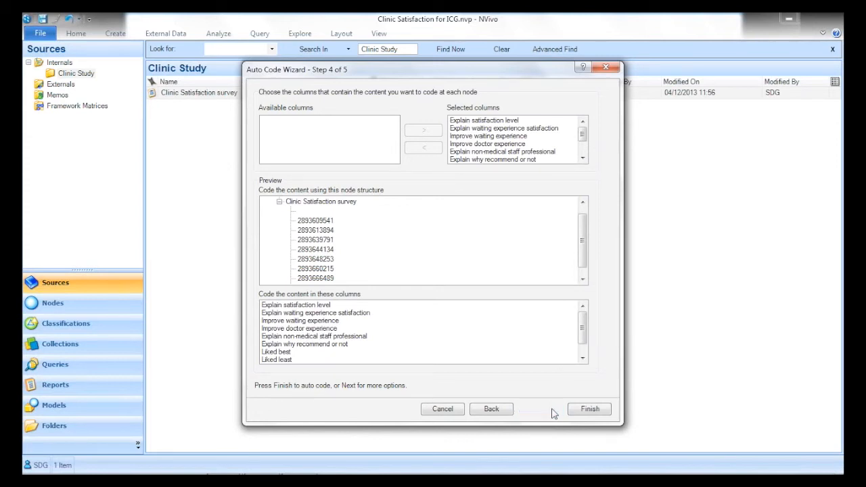
Place the new nodes in the existing Respondents folder and finish the auto coding.
click(521, 104)
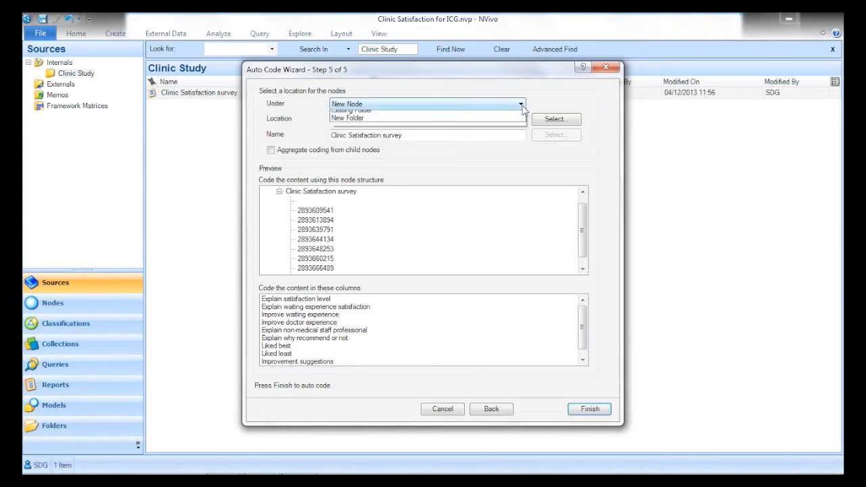
click(520, 130)
click(562, 135)
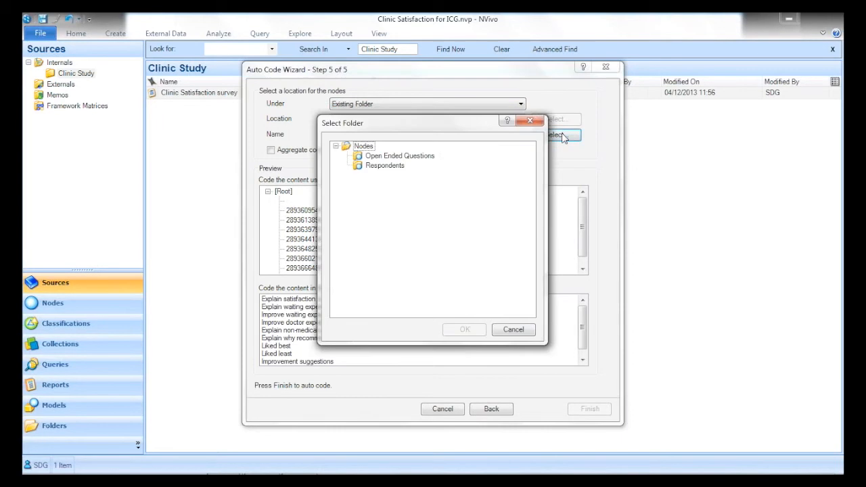
click(383, 166)
click(467, 330)
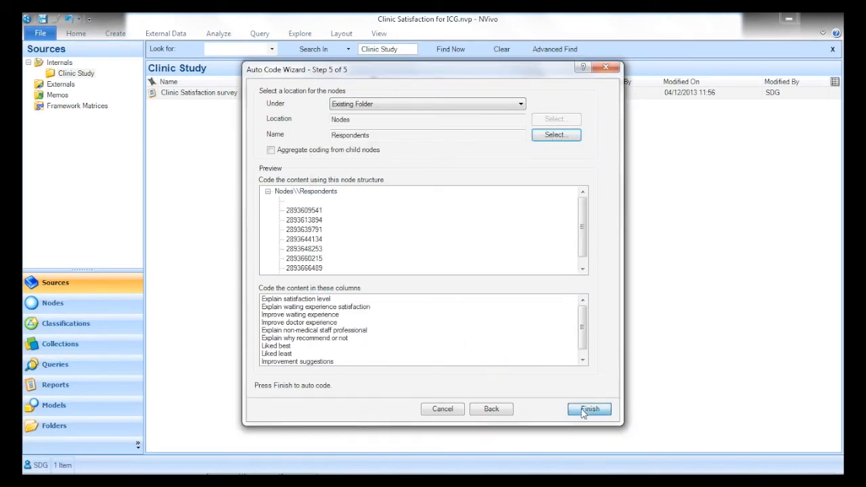
click(584, 410)
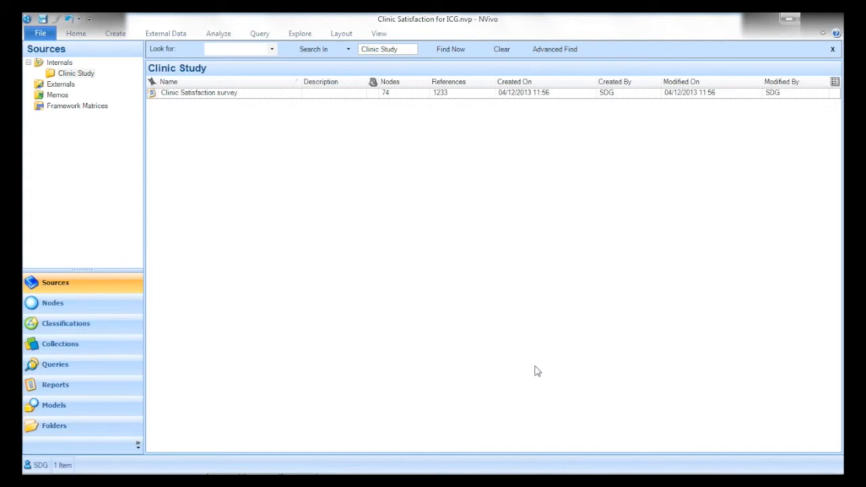
Start classifying nodes from the survey dataset, targeting the existing Respondents folder and updating the classification of existing nodes.
click(155, 95)
click(116, 35)
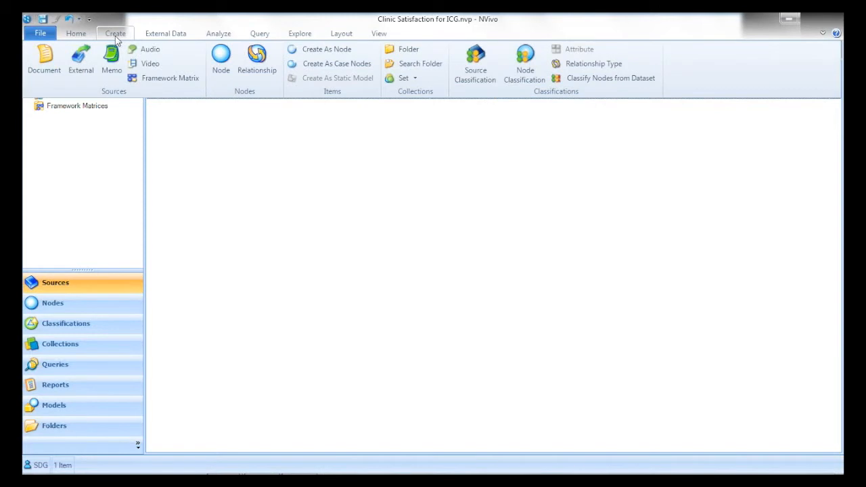
click(573, 77)
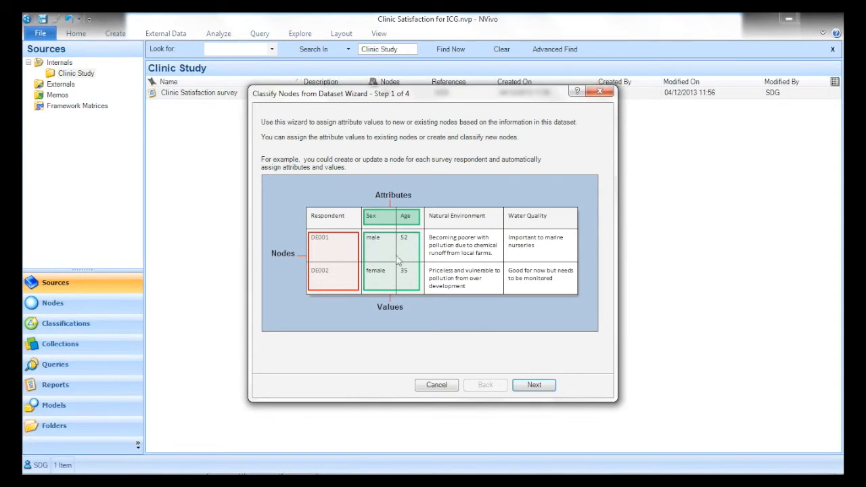
click(534, 386)
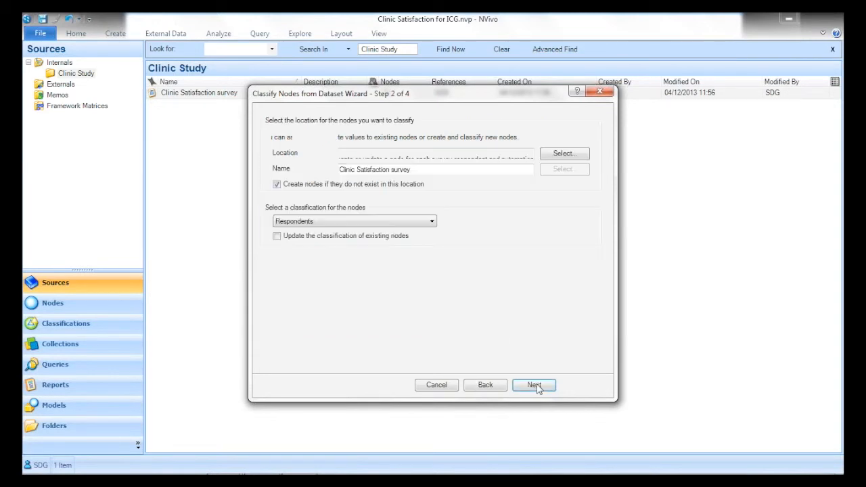
click(532, 139)
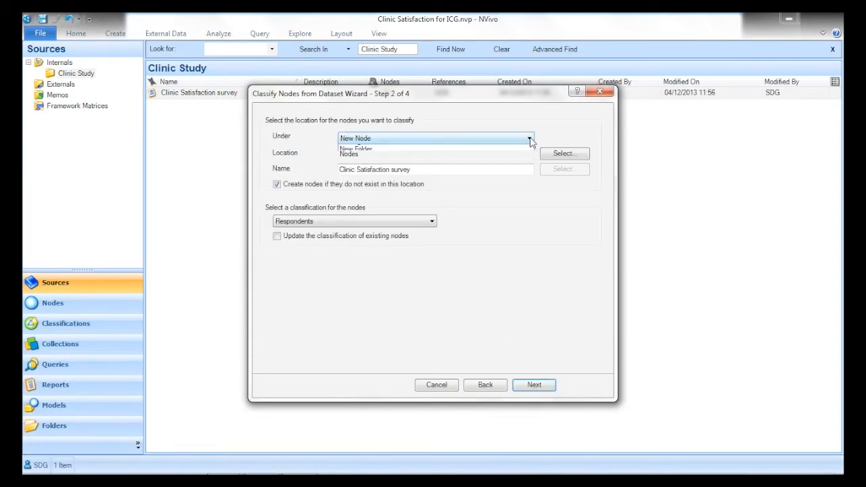
click(521, 166)
click(563, 169)
click(392, 167)
click(469, 330)
click(276, 237)
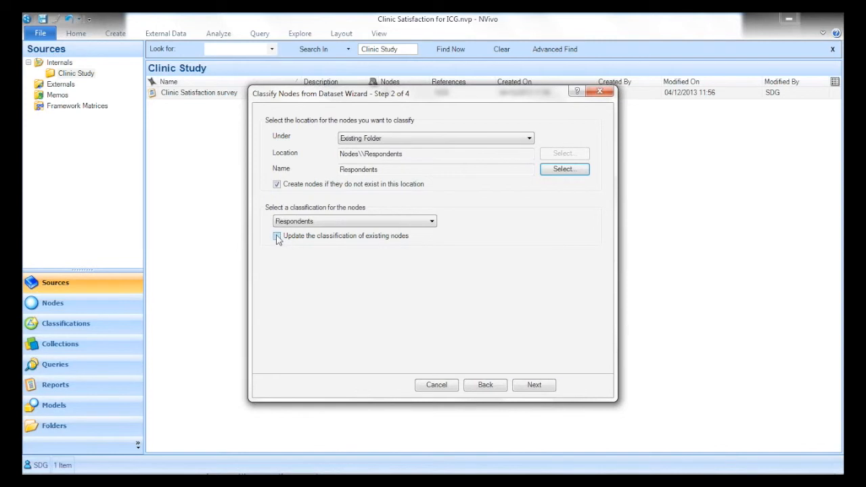
Keep RespondentID as the node name column, add the columns Overall satisfaction through Time as patient as attributes, and finish the classification.
click(534, 385)
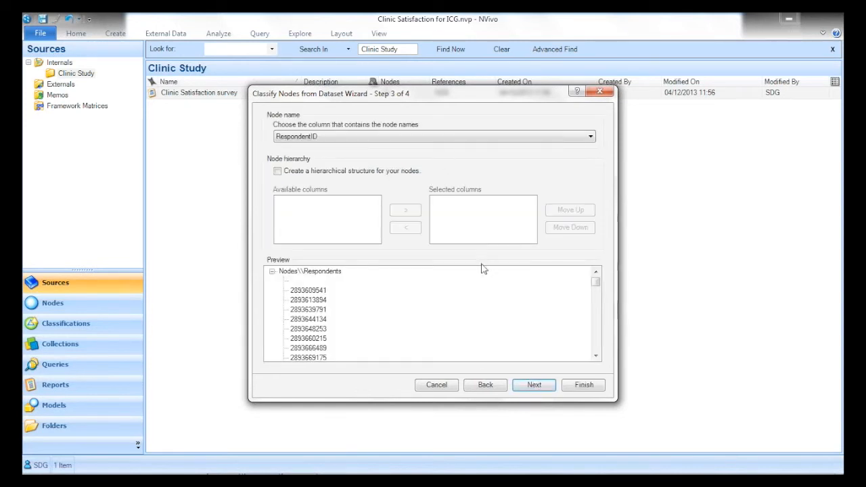
click(533, 385)
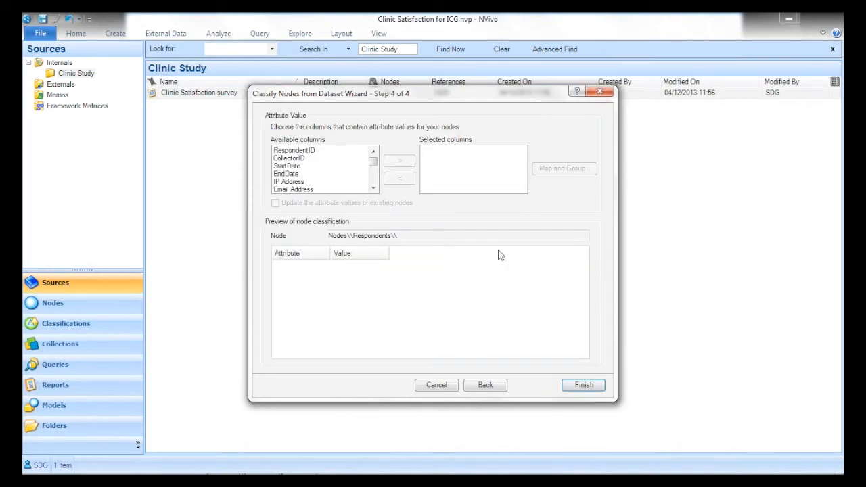
click(373, 188)
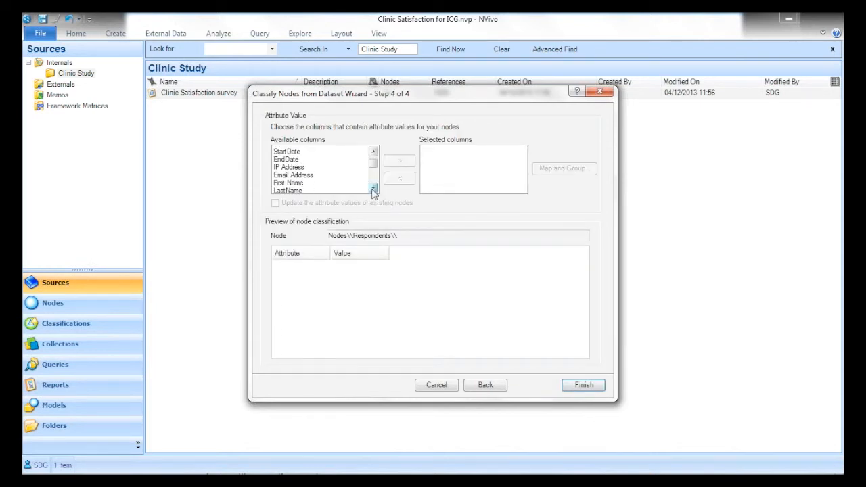
click(373, 188)
click(316, 167)
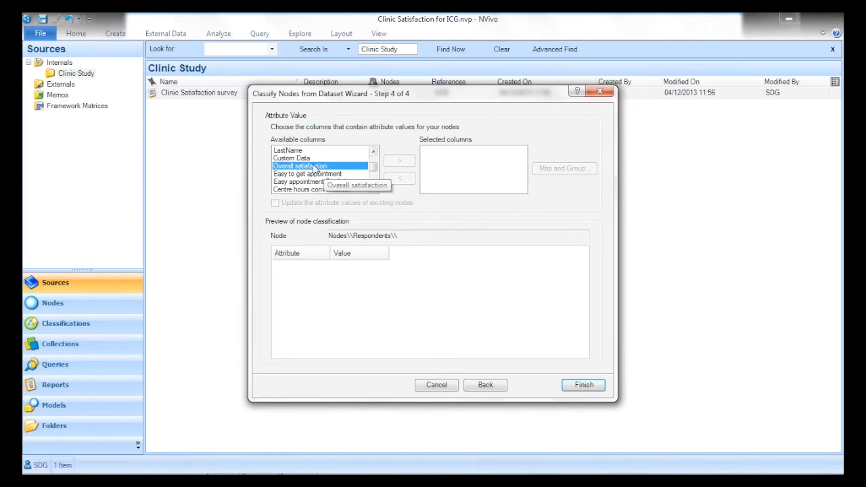
click(374, 188)
click(374, 188)
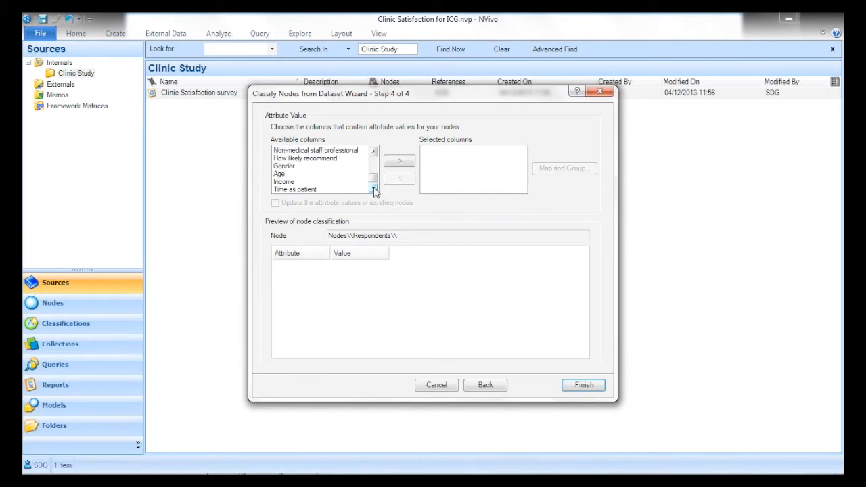
shift+click(306, 190)
click(400, 161)
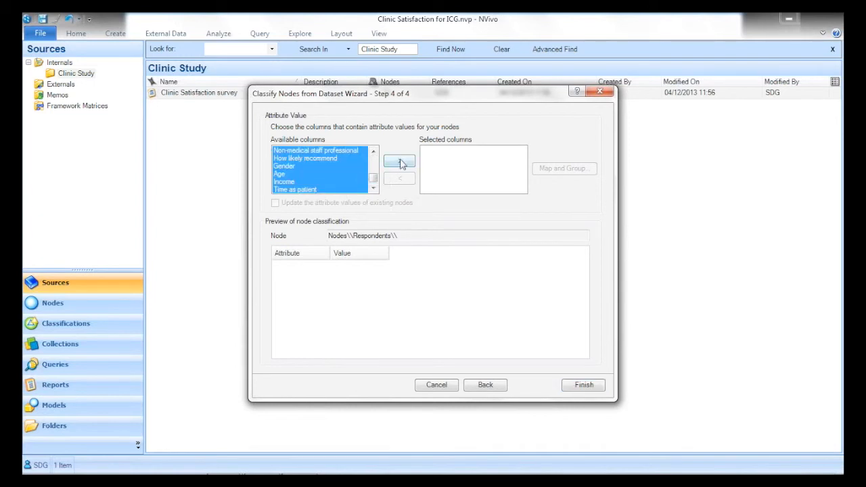
click(584, 385)
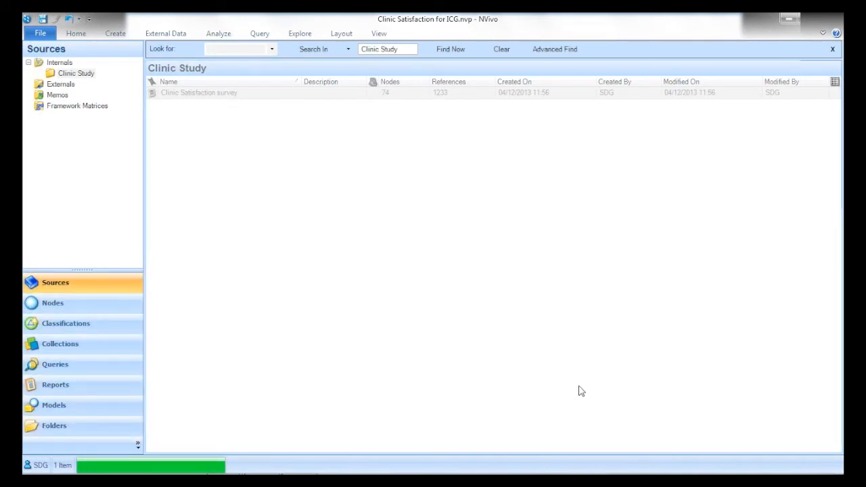
Open the tenth node in the Respondents folder, read that respondent's coded answers, and close it.
click(123, 310)
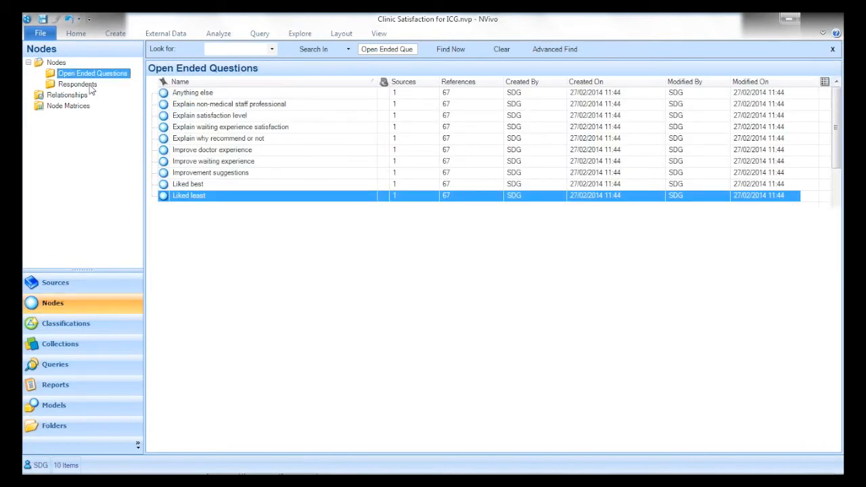
click(87, 84)
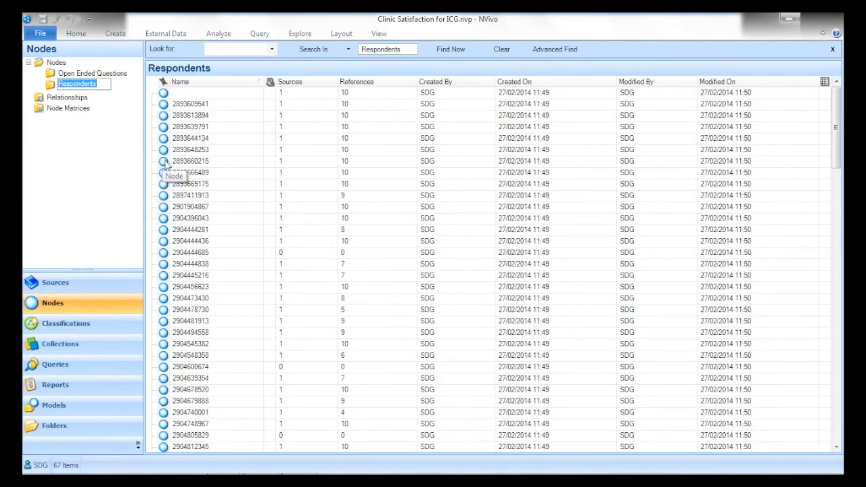
click(183, 199)
click(183, 197)
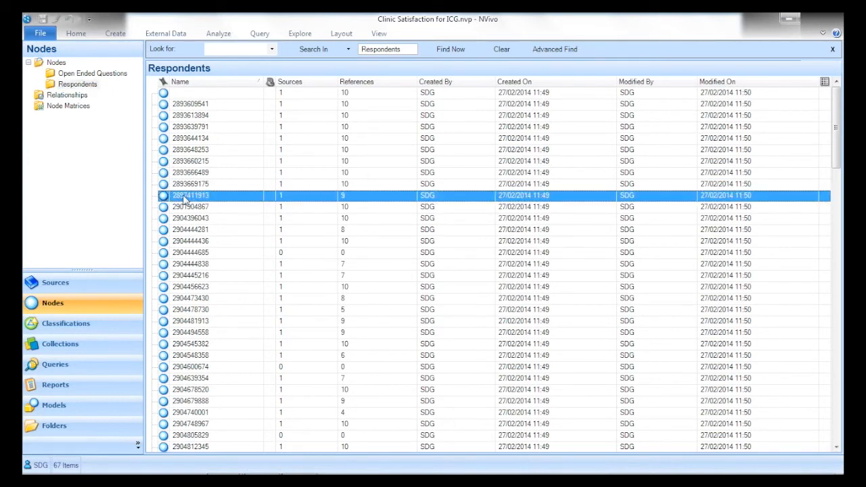
double_click(183, 197)
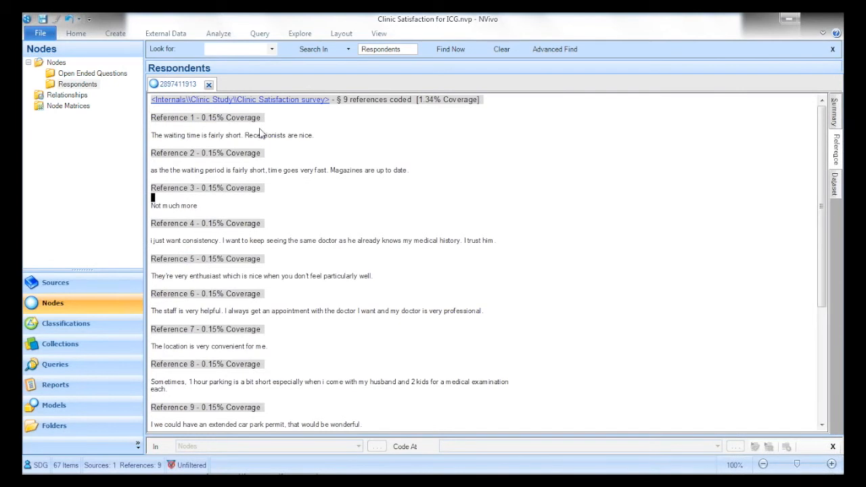
click(209, 85)
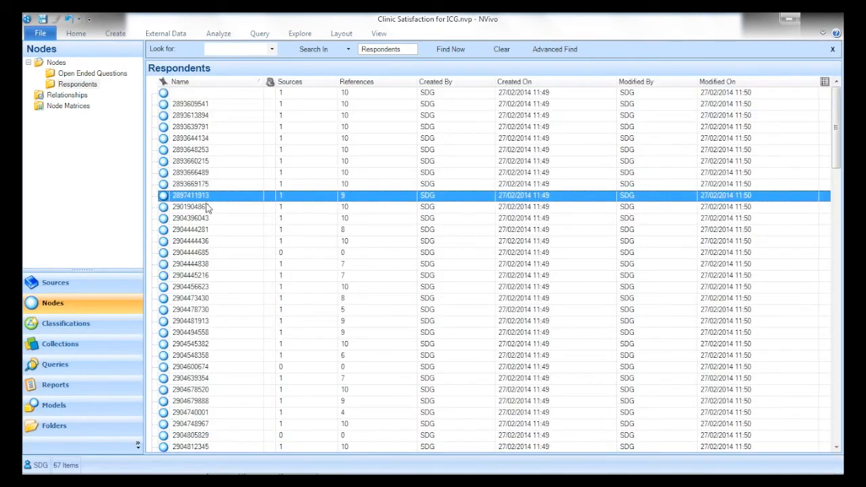
Review the attribute values in the same respondent node's properties and close them without changes.
right_click(202, 199)
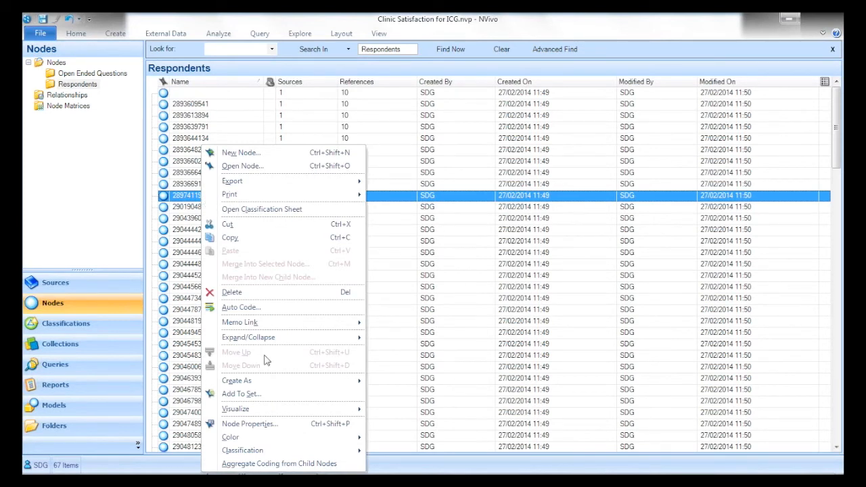
click(274, 421)
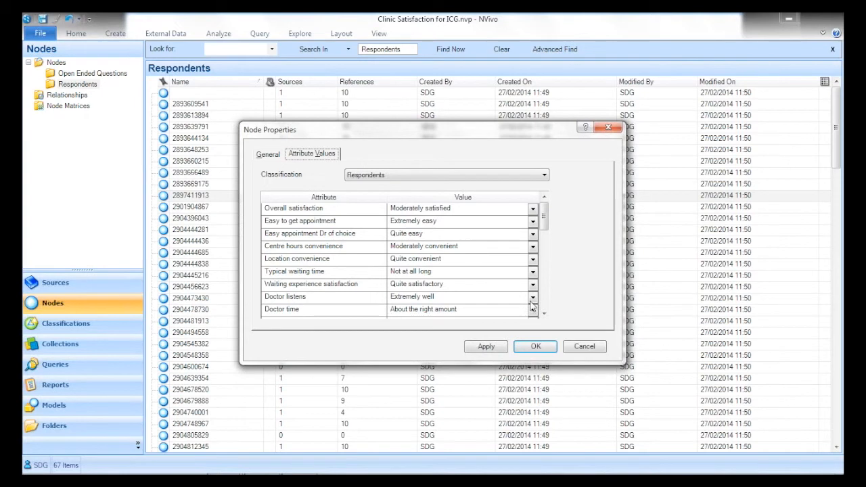
click(579, 347)
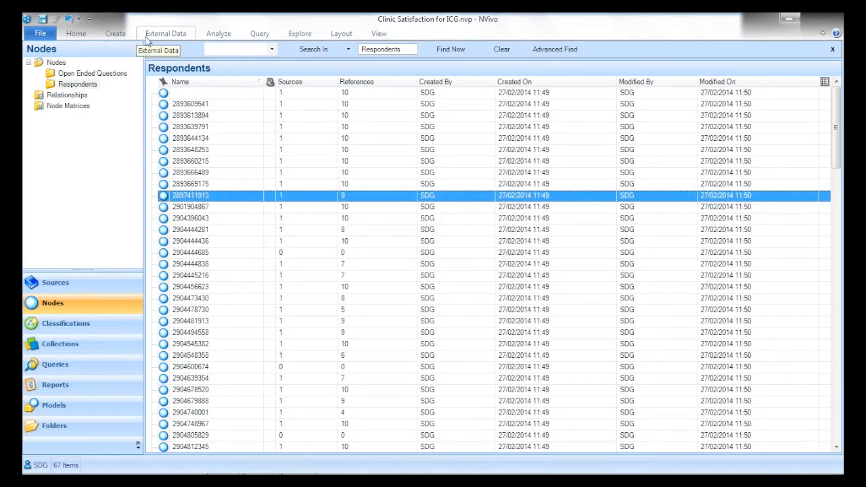
Start a new query with the Query Wizard, choosing to cross-tabulate how content is coded.
click(259, 32)
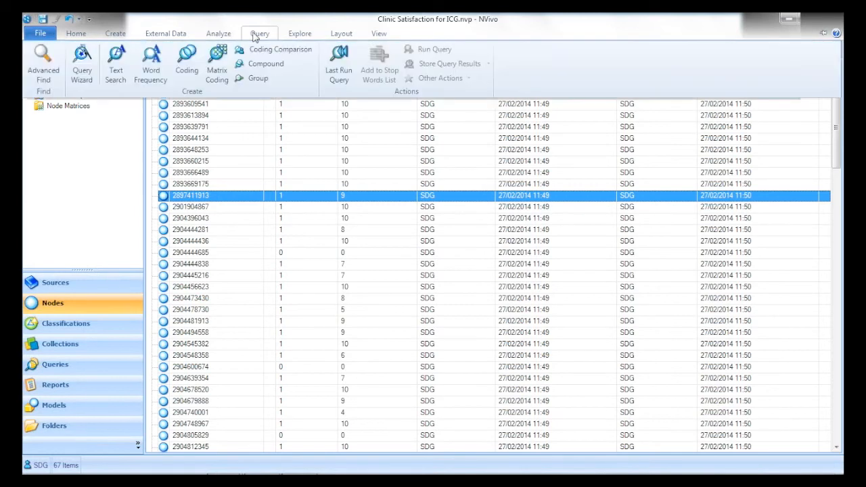
click(88, 75)
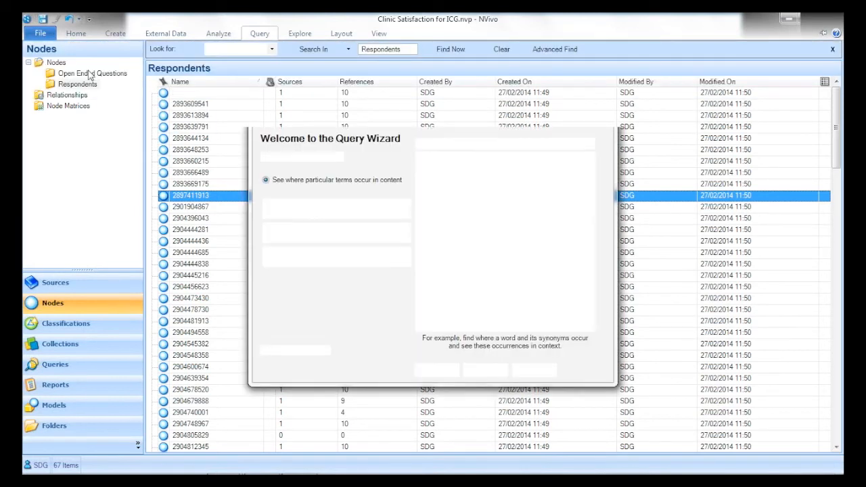
click(267, 255)
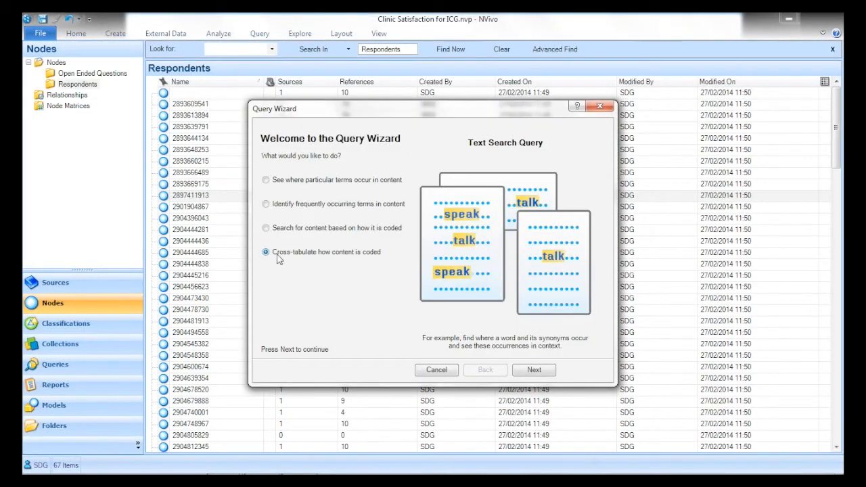
click(534, 372)
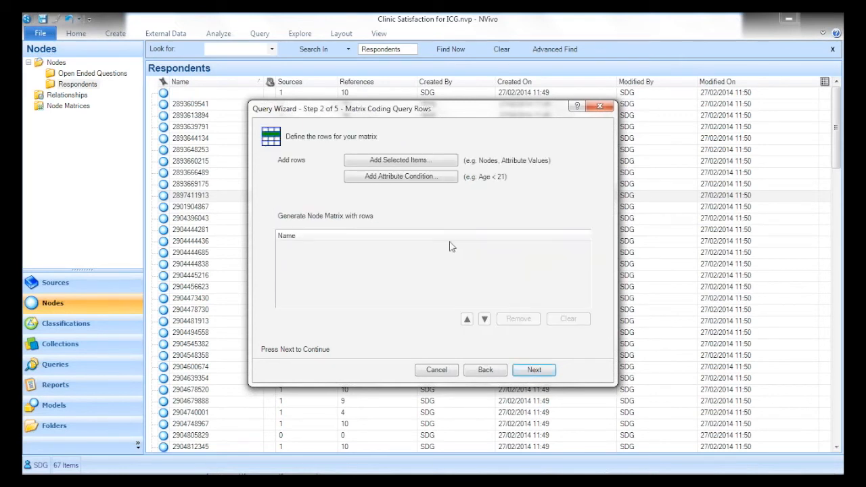
Add the six Overall satisfaction values of the Respondents classification, from Extremely satisfied to Slightly satisfied, as matrix rows, leaving out Unassigned, Not Applicable and Response.
click(423, 163)
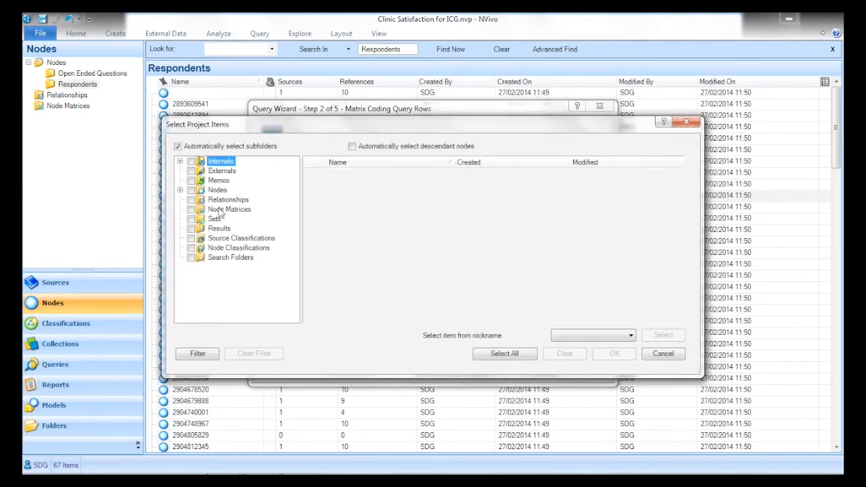
click(237, 249)
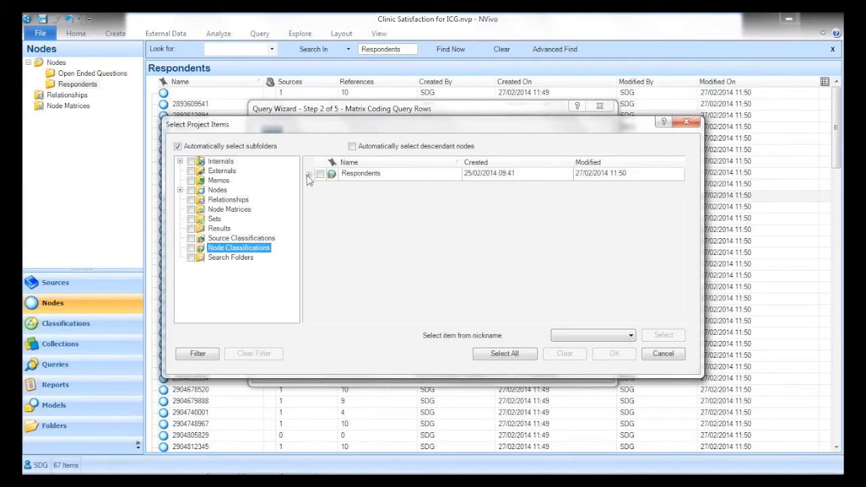
click(308, 175)
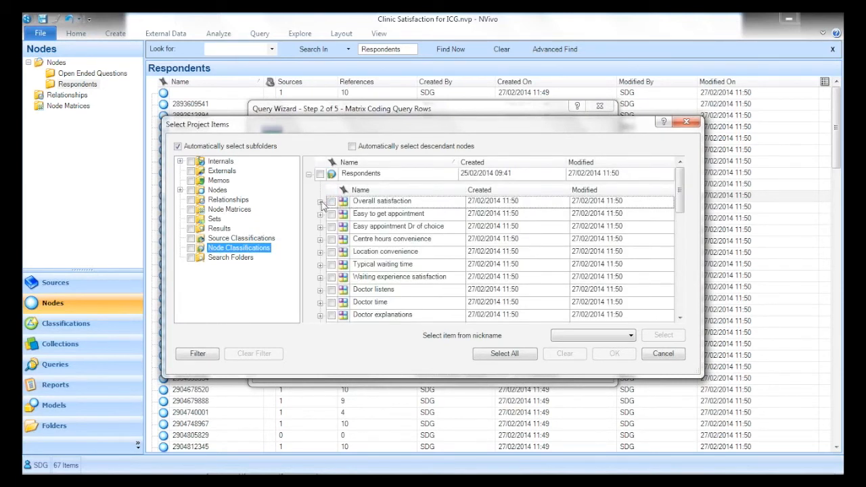
click(320, 202)
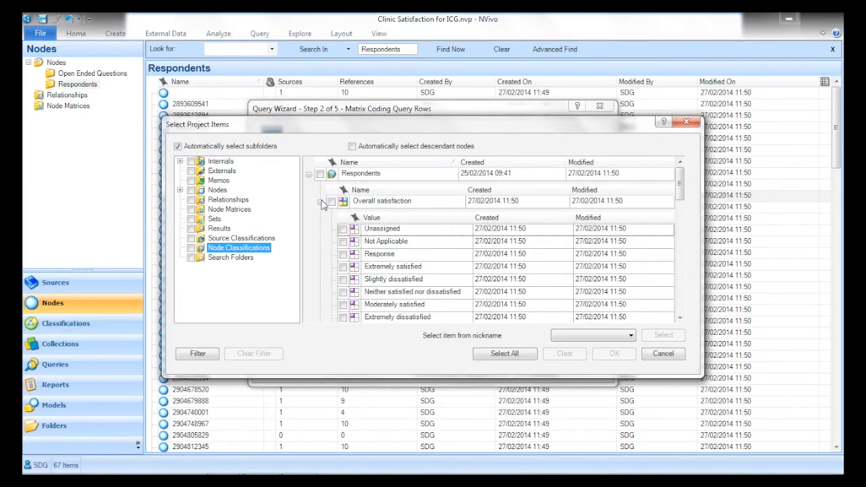
click(344, 267)
click(343, 279)
click(343, 293)
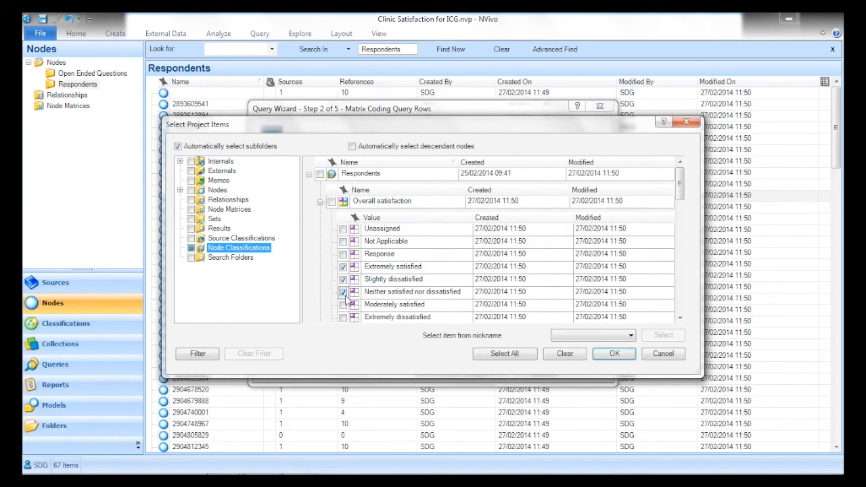
click(343, 305)
scroll(349, 318, down, 1)
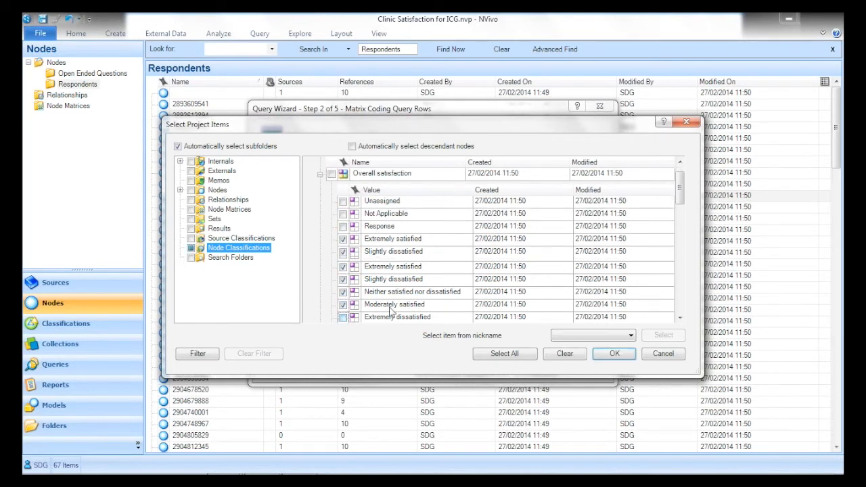
click(343, 290)
click(343, 302)
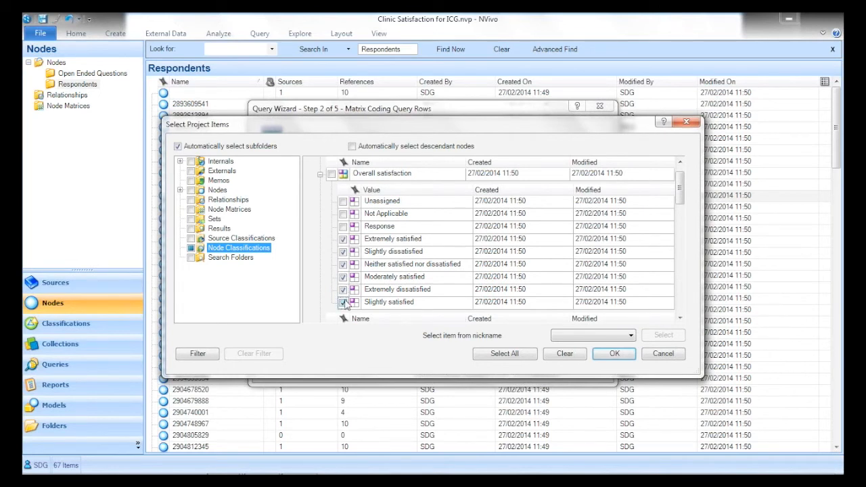
click(606, 355)
Move the Slightly satisfied row up so it sits directly above Slightly dissatisfied.
click(528, 293)
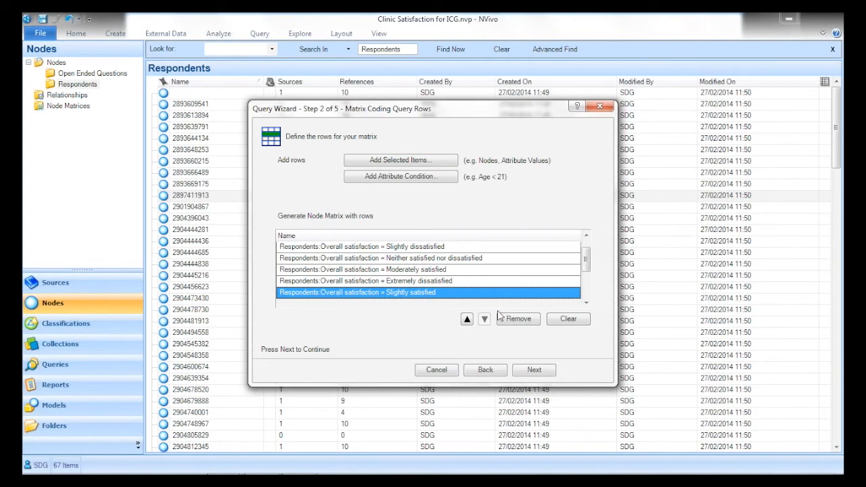
click(467, 319)
click(467, 319)
click(467, 319)
click(467, 320)
click(467, 320)
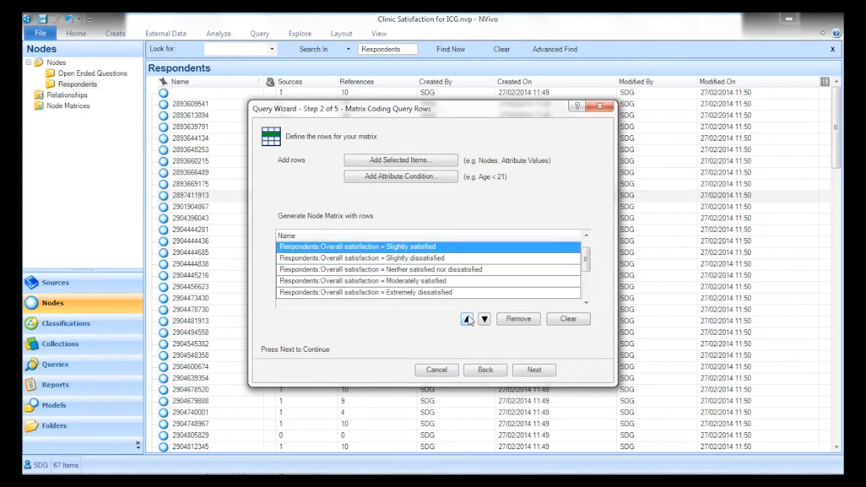
Move the Moderately satisfied row above Slightly satisfied, and Neither satisfied nor dissatisfied above Slightly dissatisfied.
click(448, 281)
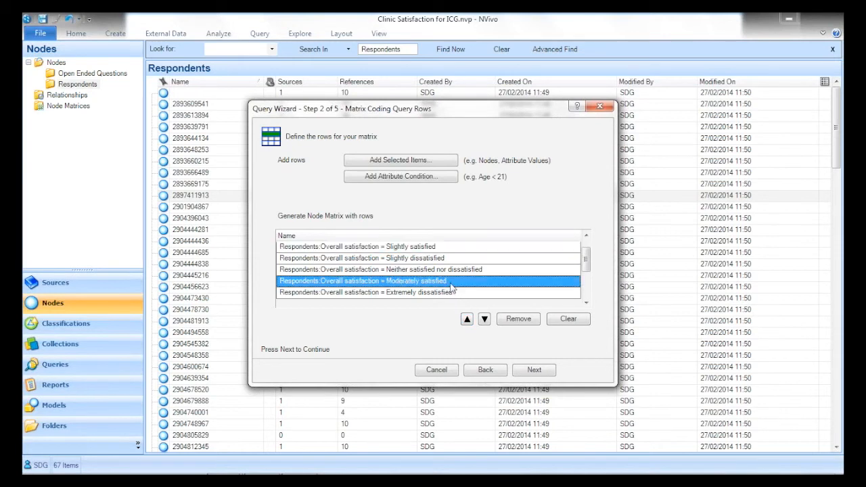
click(467, 320)
click(467, 320)
click(467, 320)
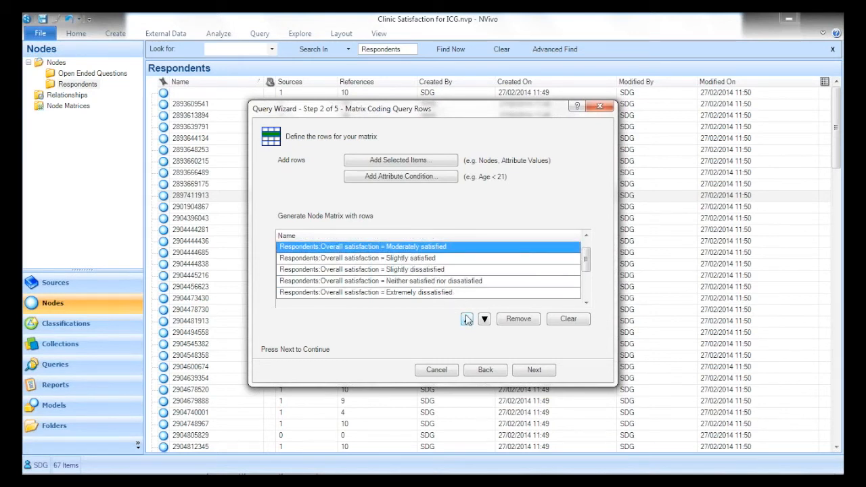
click(450, 281)
click(467, 320)
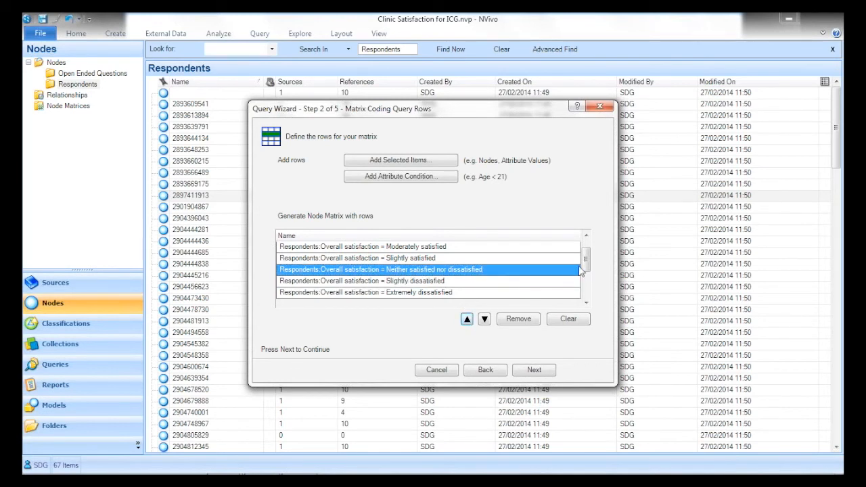
scroll(583, 249, up, 1)
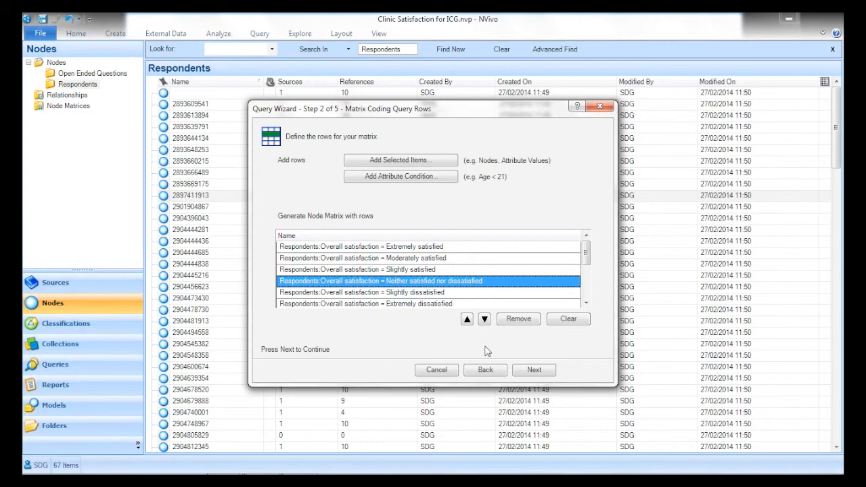
Add the Explain satisfaction level node from the Open Ended Questions folder as the matrix column.
click(535, 375)
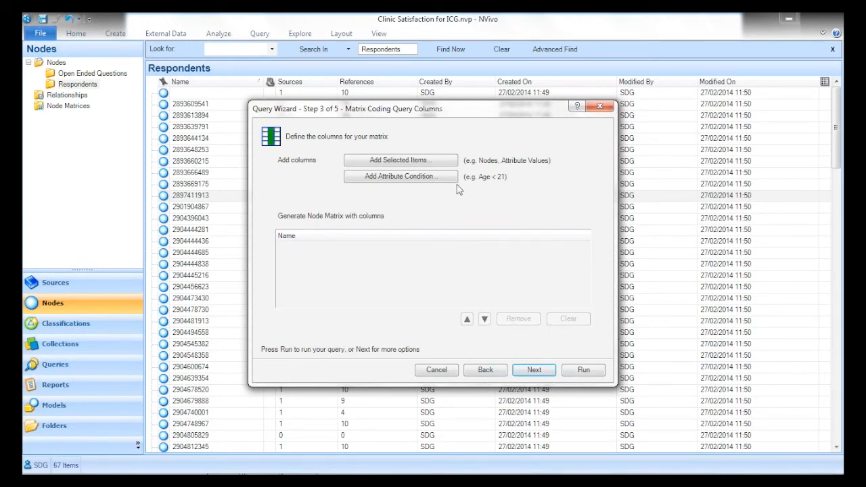
click(440, 159)
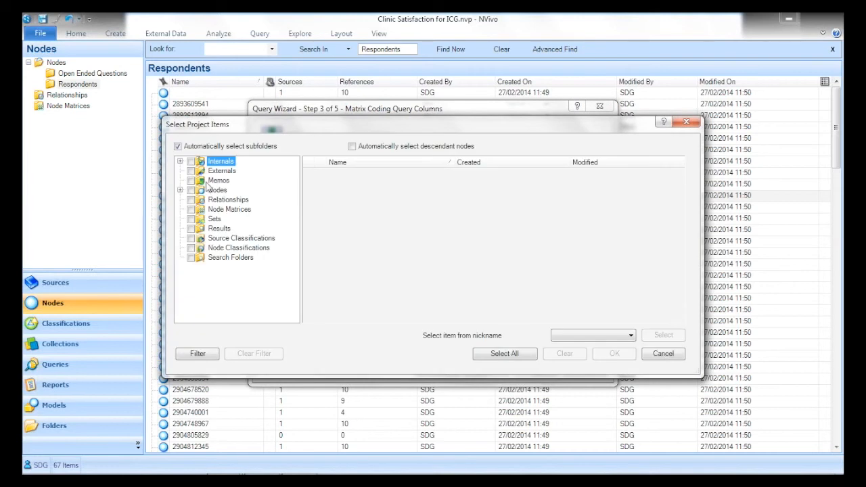
click(180, 190)
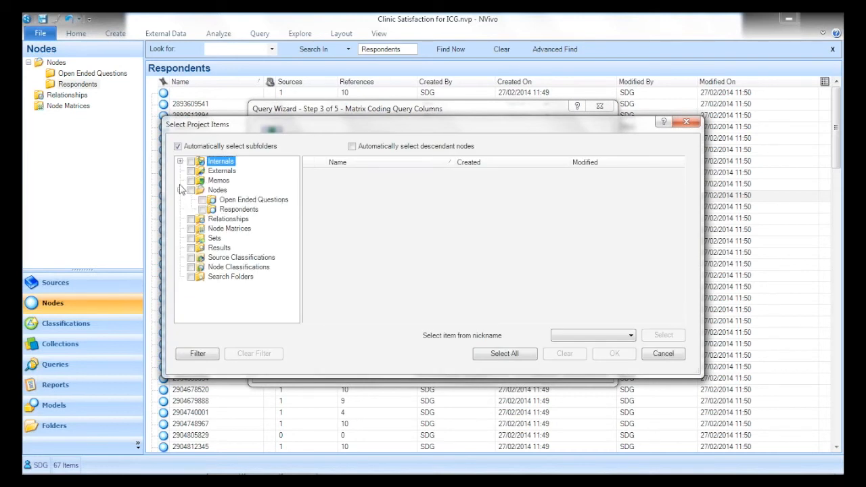
click(236, 200)
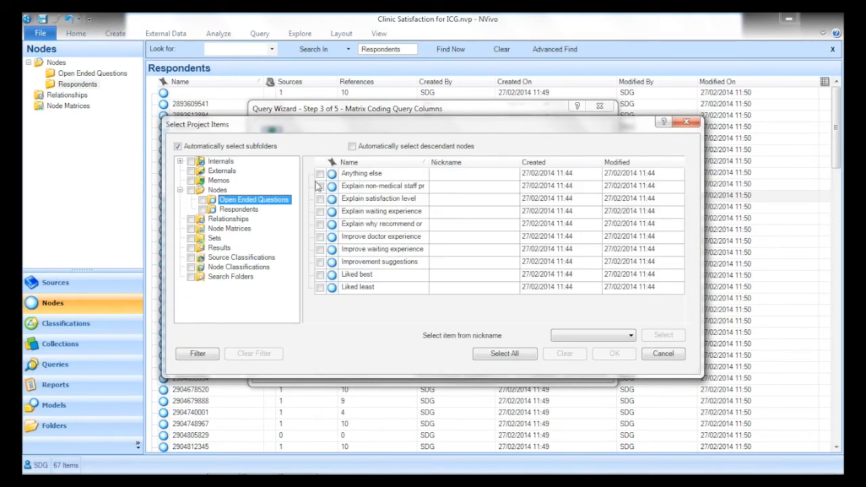
click(320, 199)
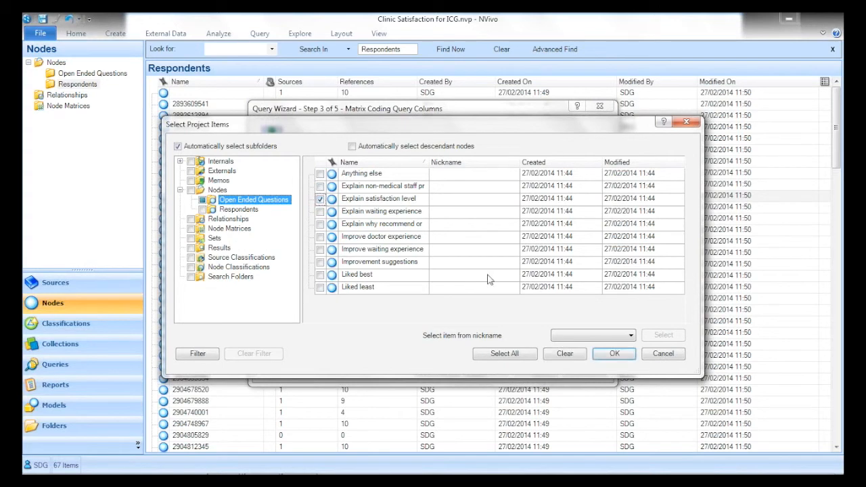
click(613, 353)
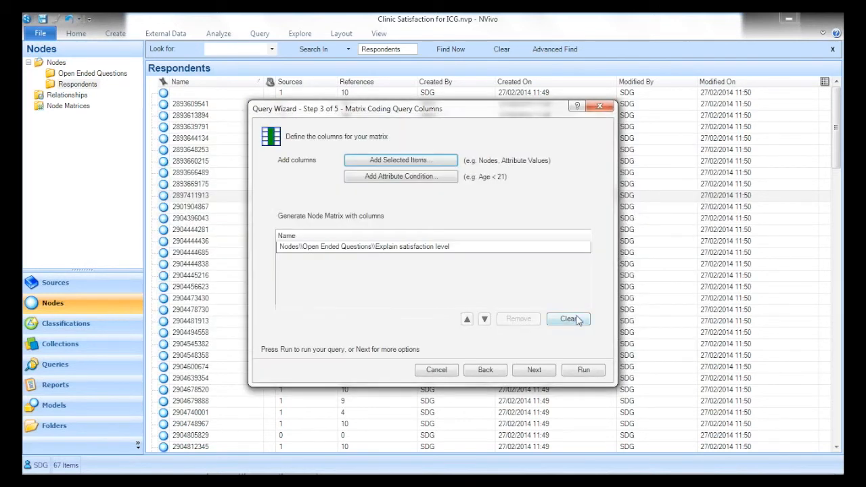
Run the matrix coding query and widen the row header column until the full row names fit.
click(539, 371)
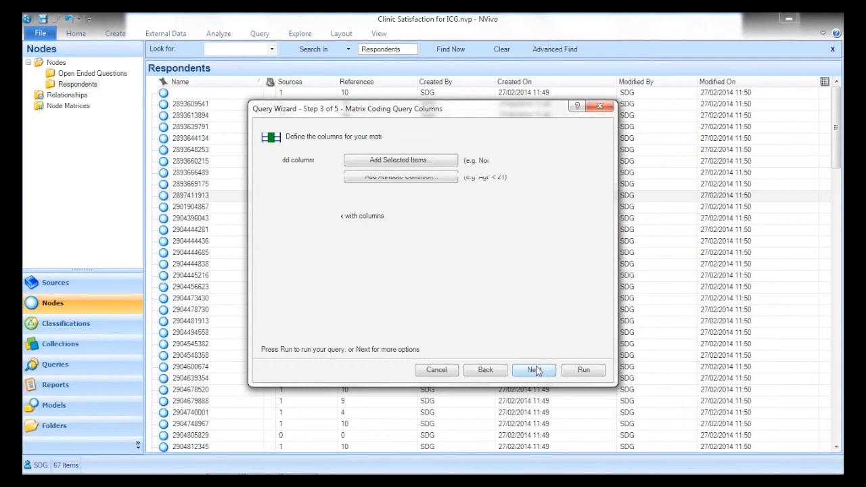
click(582, 371)
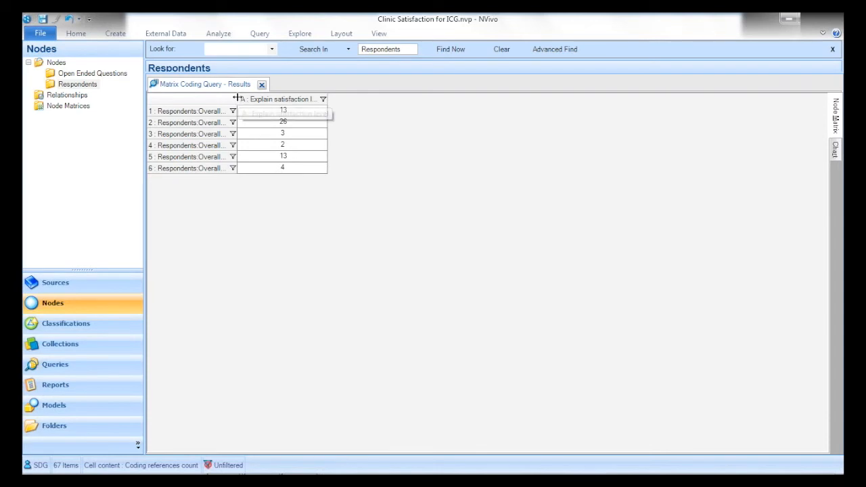
drag(237, 97, 376, 99)
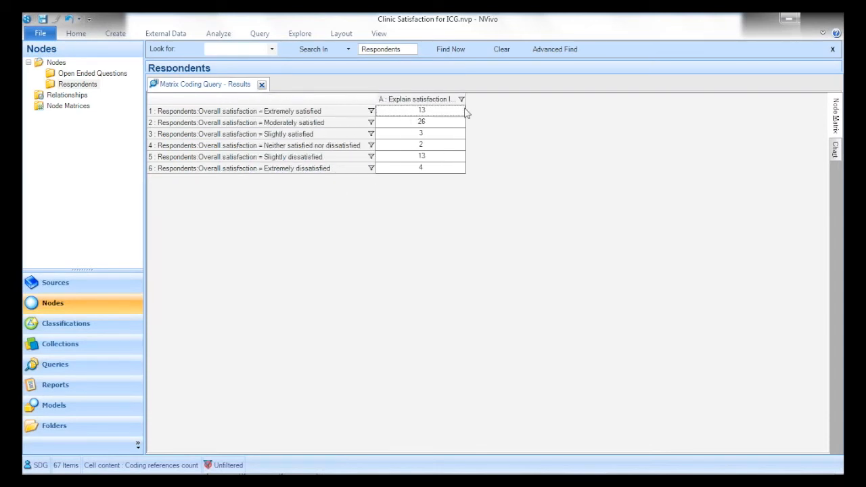
Open the matrix cells for Extremely dissatisfied and Slightly dissatisfied respondents in turn and read their coded explanations.
click(432, 170)
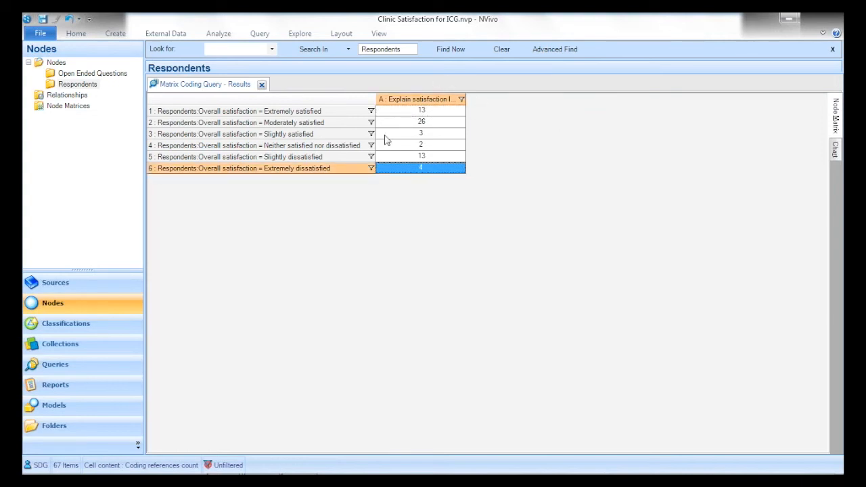
double_click(422, 168)
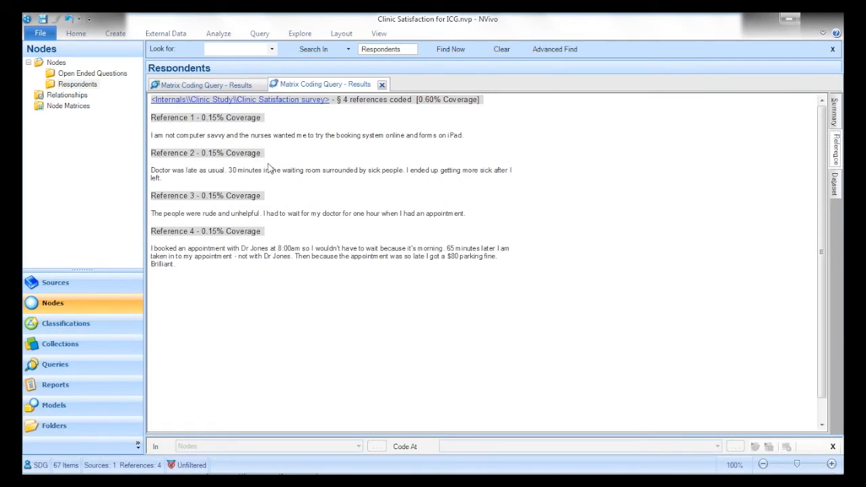
click(226, 88)
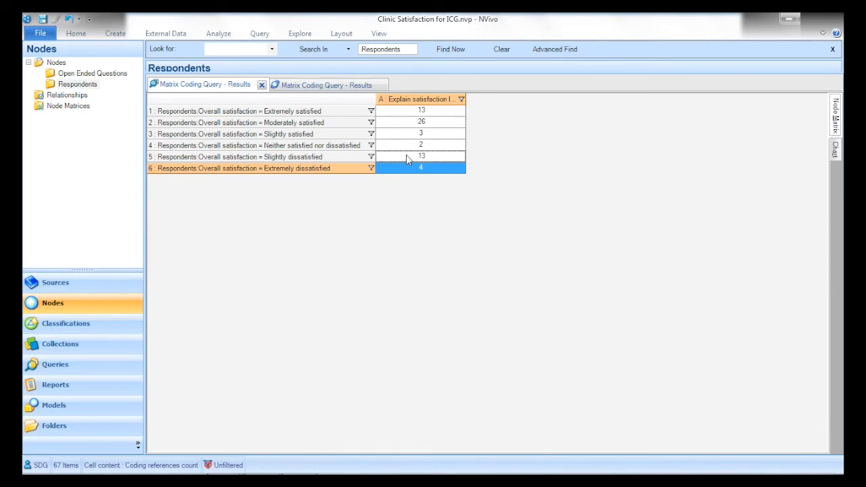
click(407, 156)
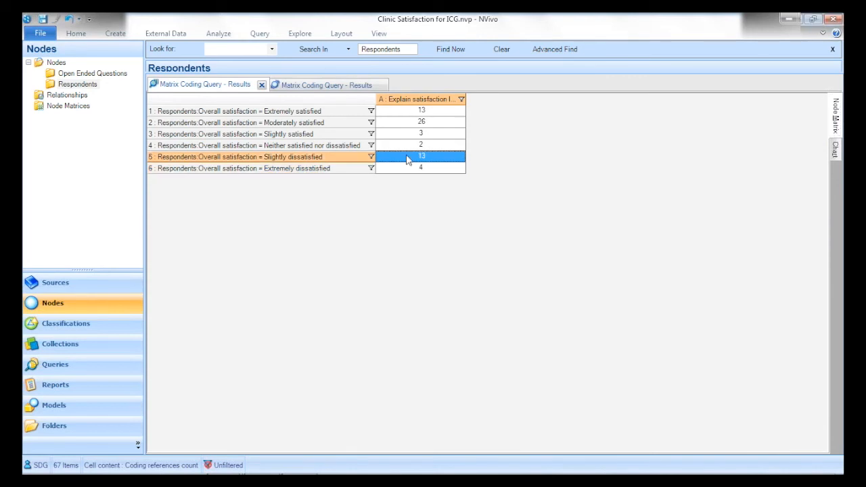
double_click(408, 159)
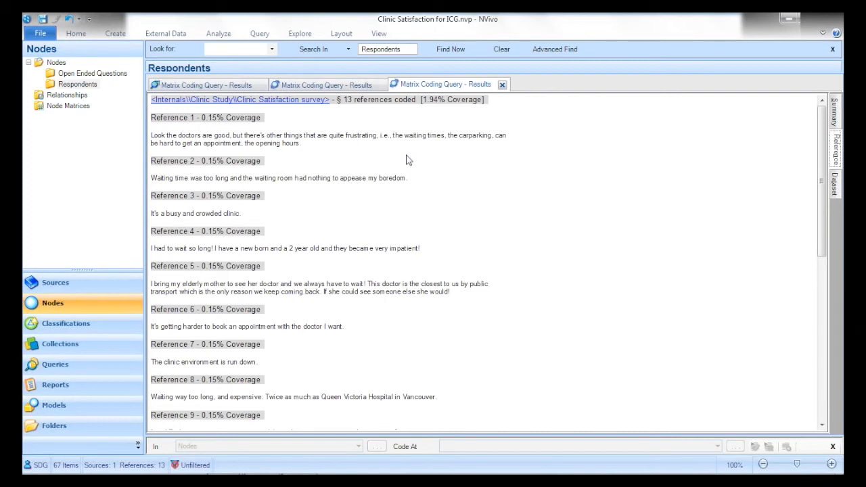
Switch to the PowerPoint slide show of the NVivo for ICG Webinar.
key(alt)
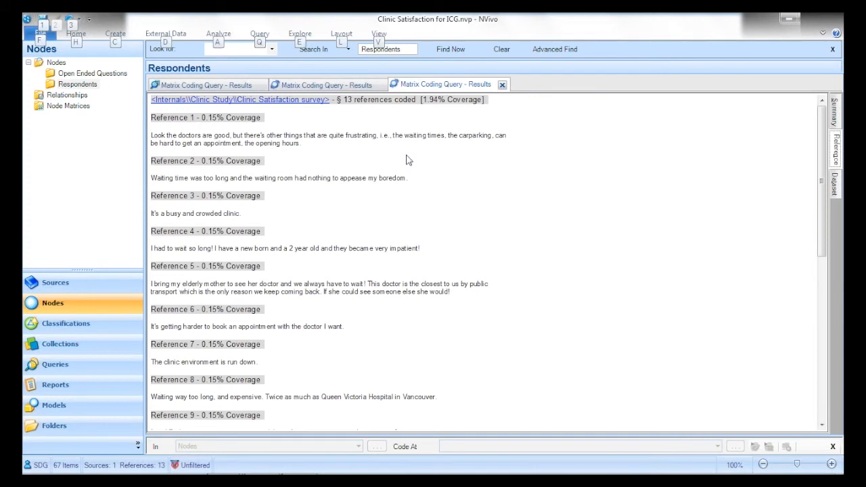
key(alt+Tab)
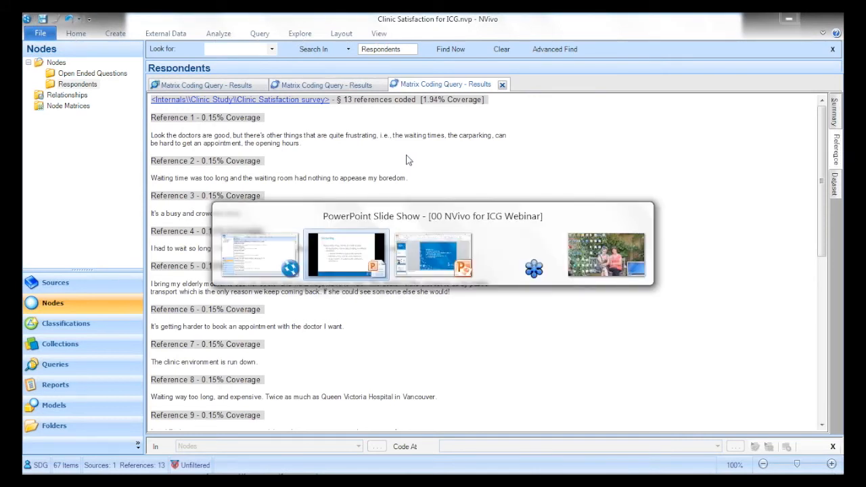